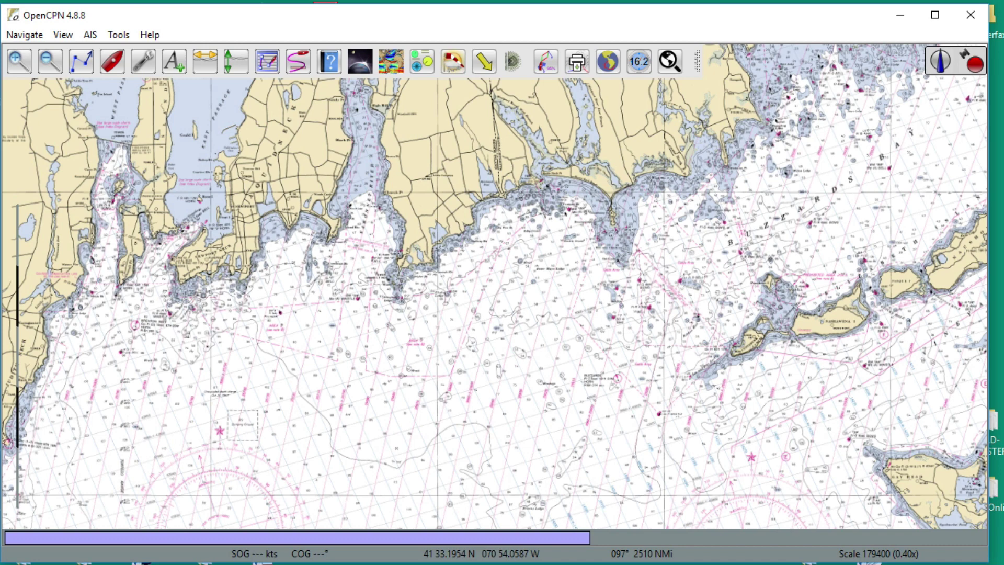
Zoom in and out until the whole Martha's Vineyard to Block Island sheet fits the view
scroll(466, 409, "up", 2)
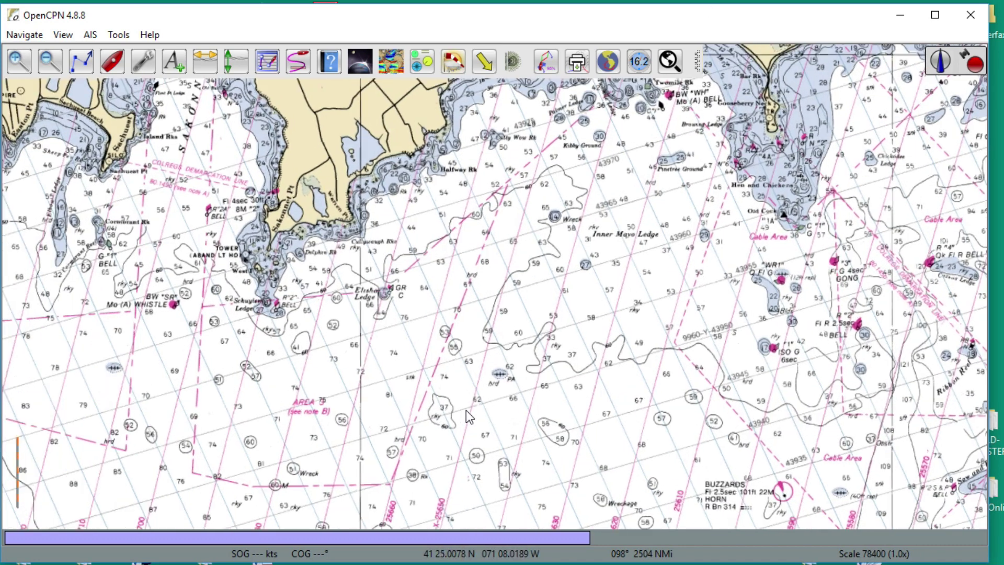
scroll(466, 410, "down", 3)
scroll(466, 410, "down", 1)
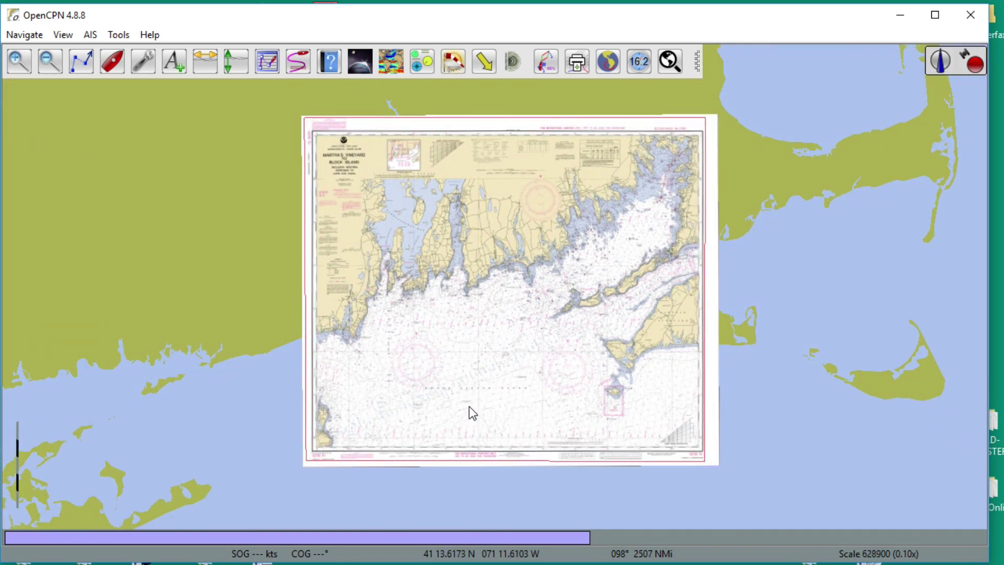
scroll(437, 274, "up", 2)
scroll(436, 274, "down", 2)
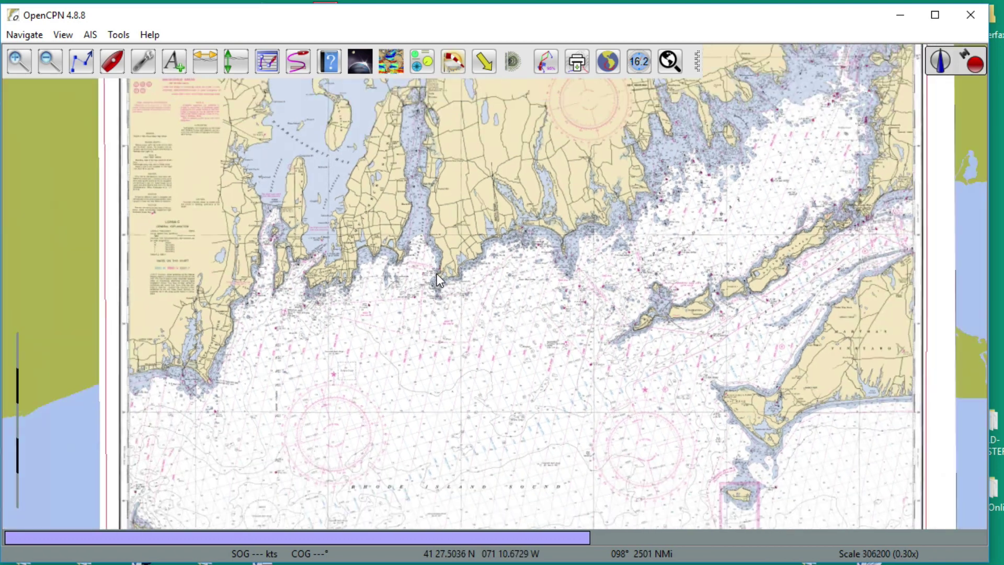
scroll(447, 275, "down", 1)
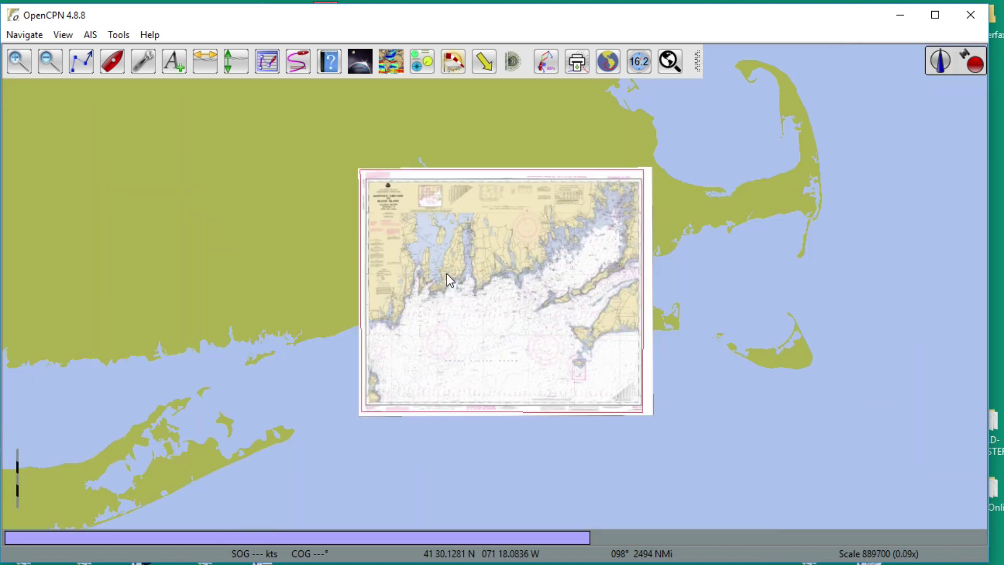
scroll(447, 274, "up", 1)
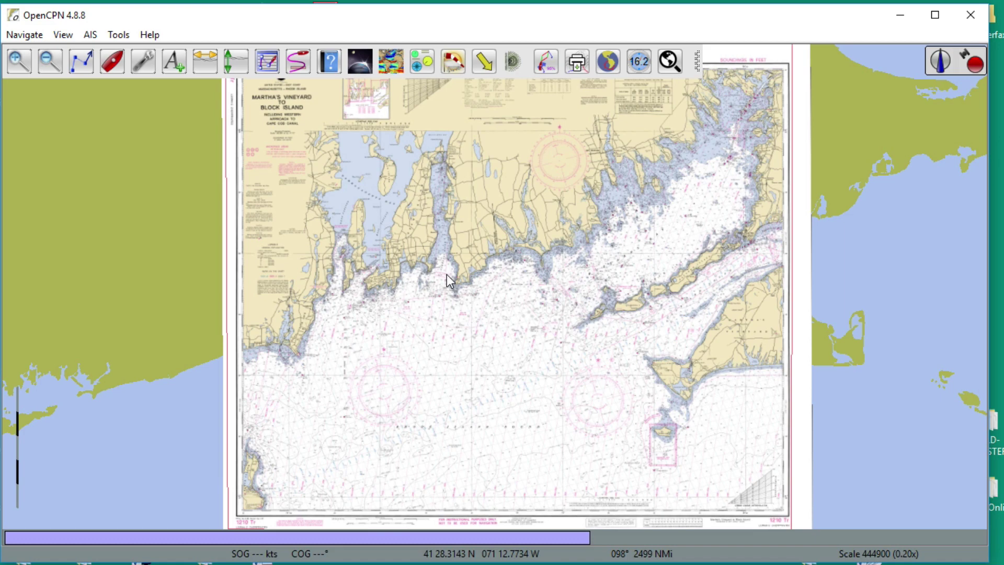
Zoom in to soundings and back out, then pan to the title block at scale 336000
scroll(446, 273, "up", 4)
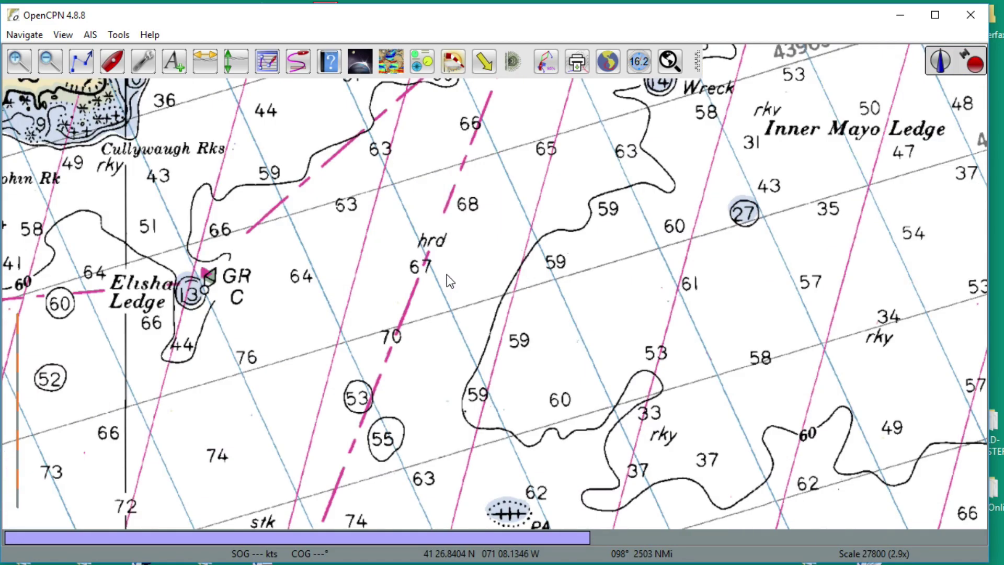
scroll(447, 274, "up", 2)
scroll(447, 275, "down", 2)
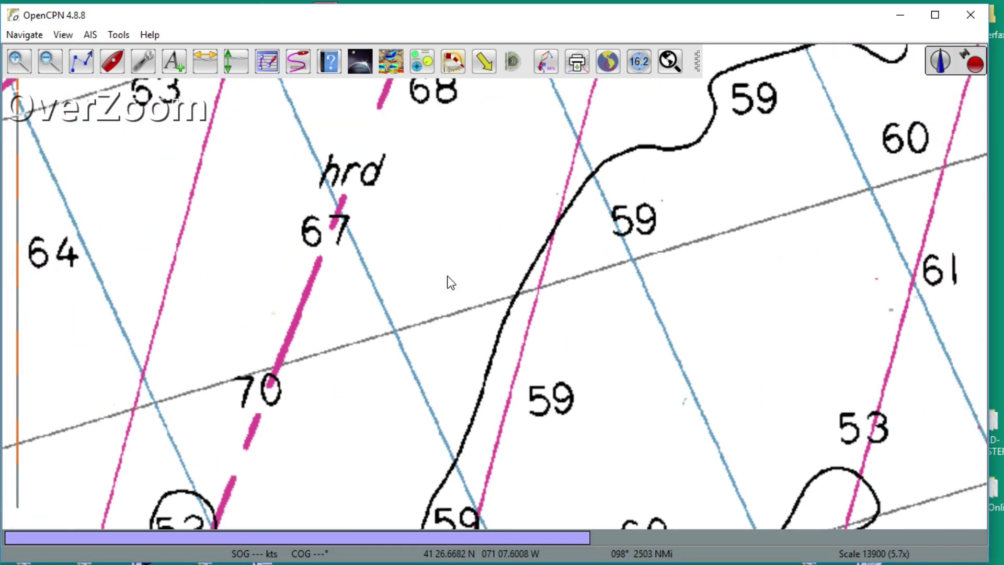
scroll(470, 276, "down", 5)
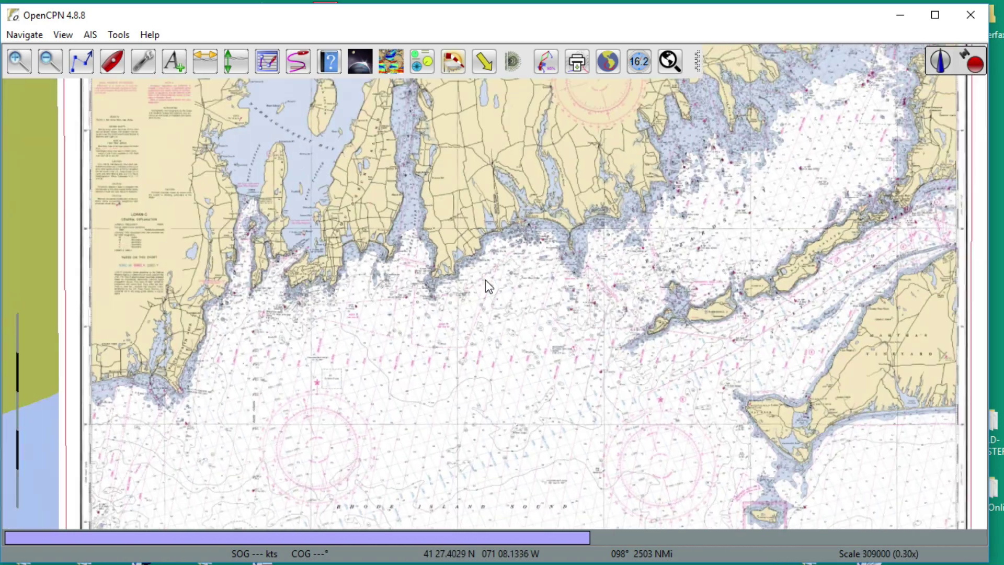
scroll(485, 281, "up", 1)
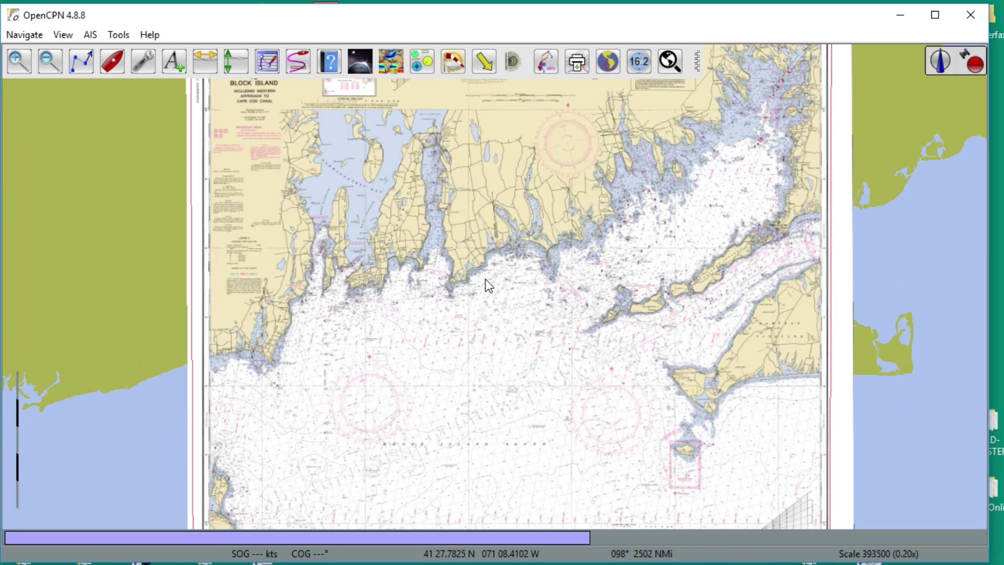
scroll(485, 285, "down", 2)
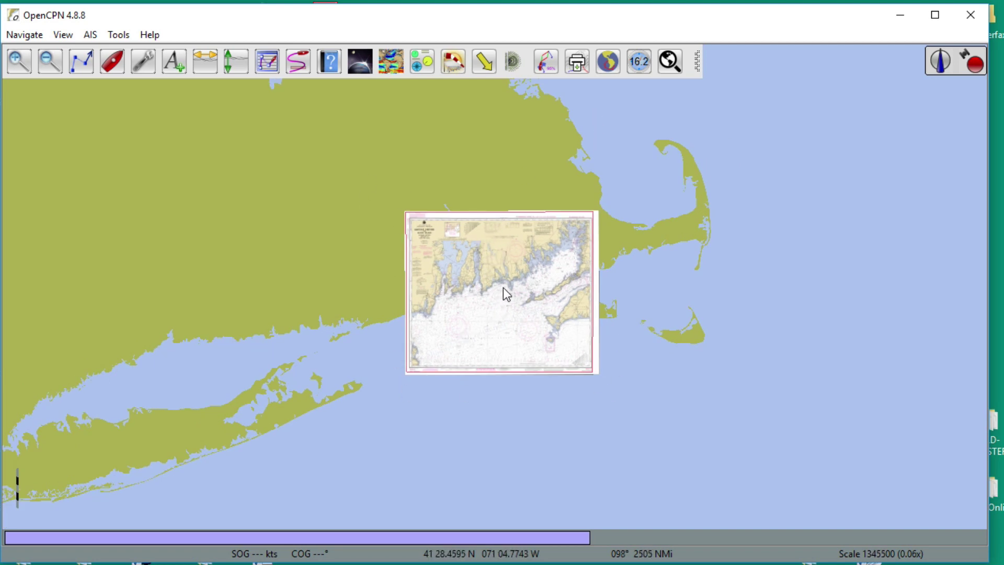
scroll(502, 287, "up", 2)
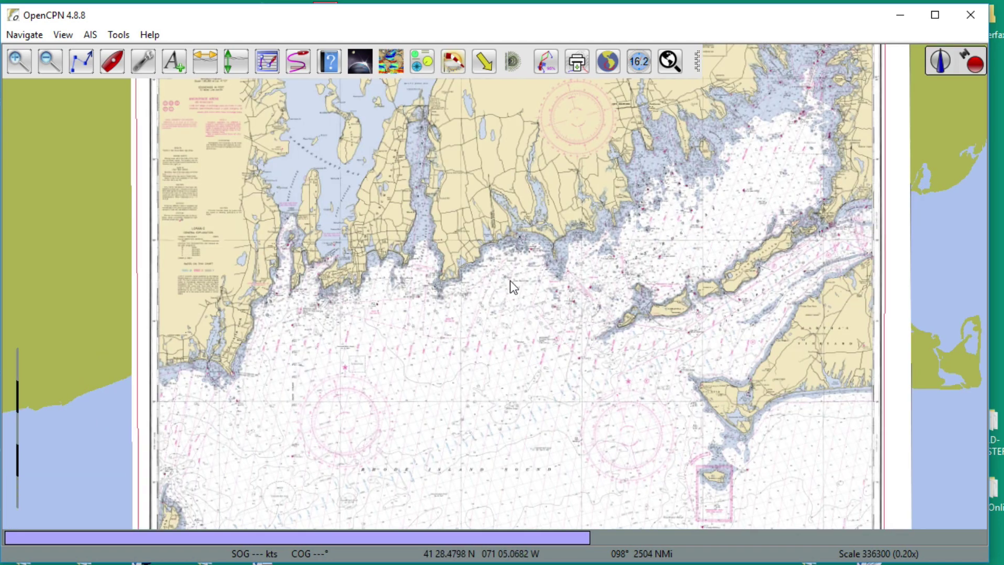
left_click_drag(503, 288, 485, 328)
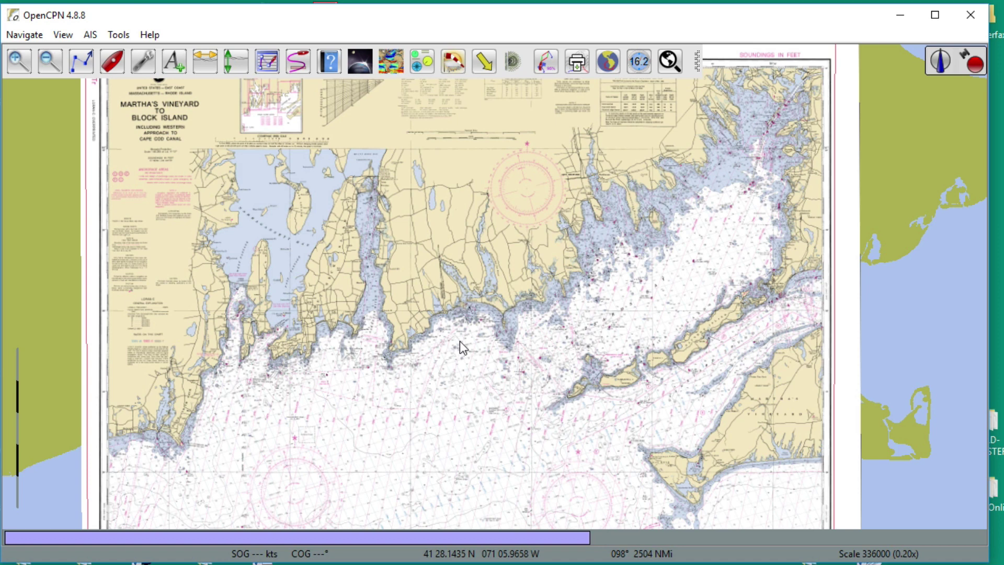
Search chart objects for 'gay head light' and show the Gay Head Light landmark on the chart
left_click(671, 59)
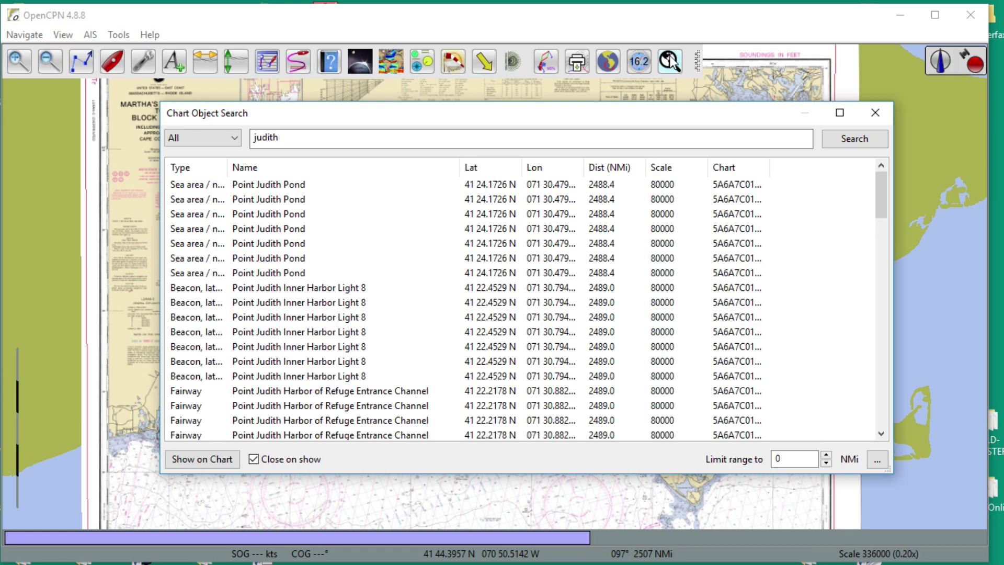
double_click(266, 137)
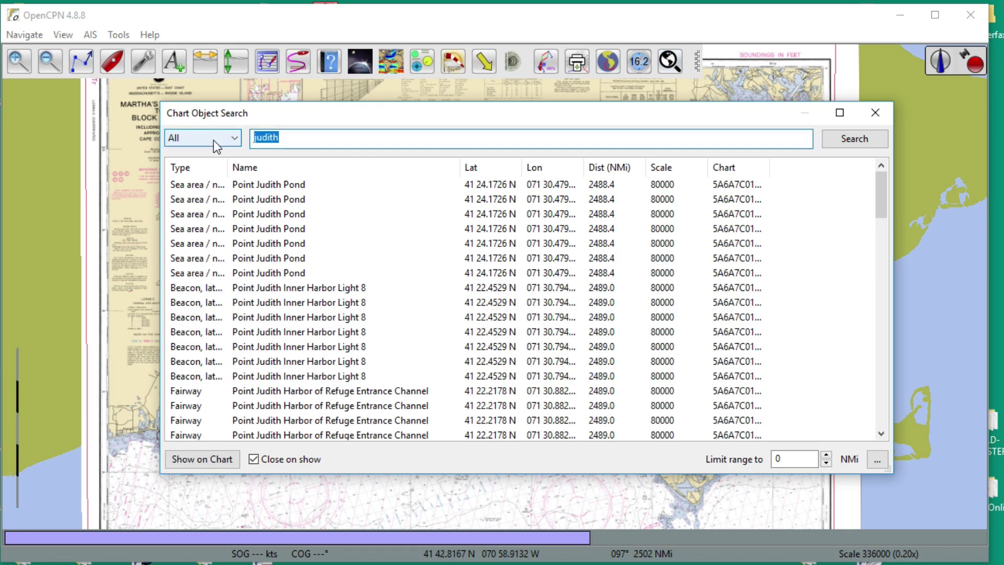
type("gay head li")
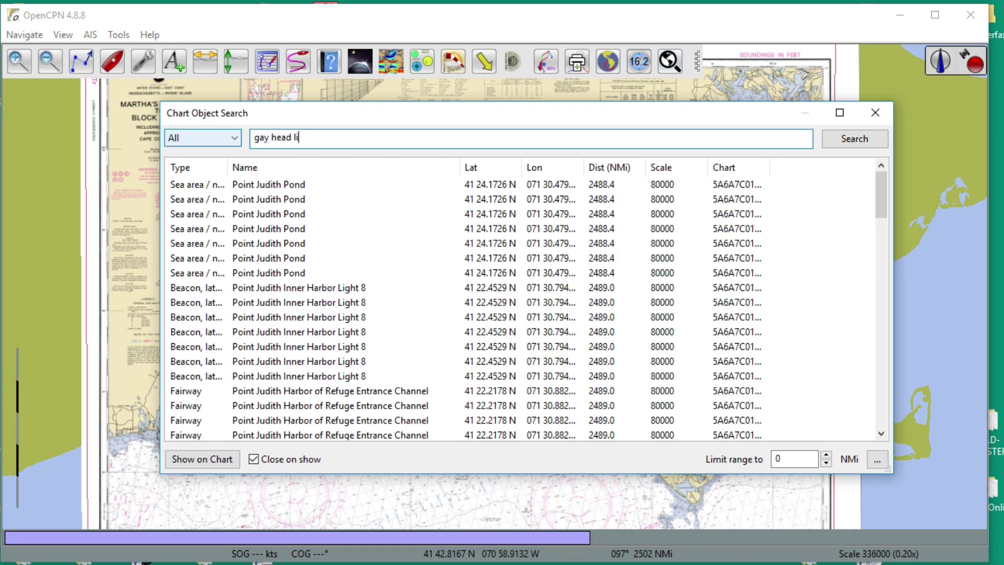
type("ght")
key("Return")
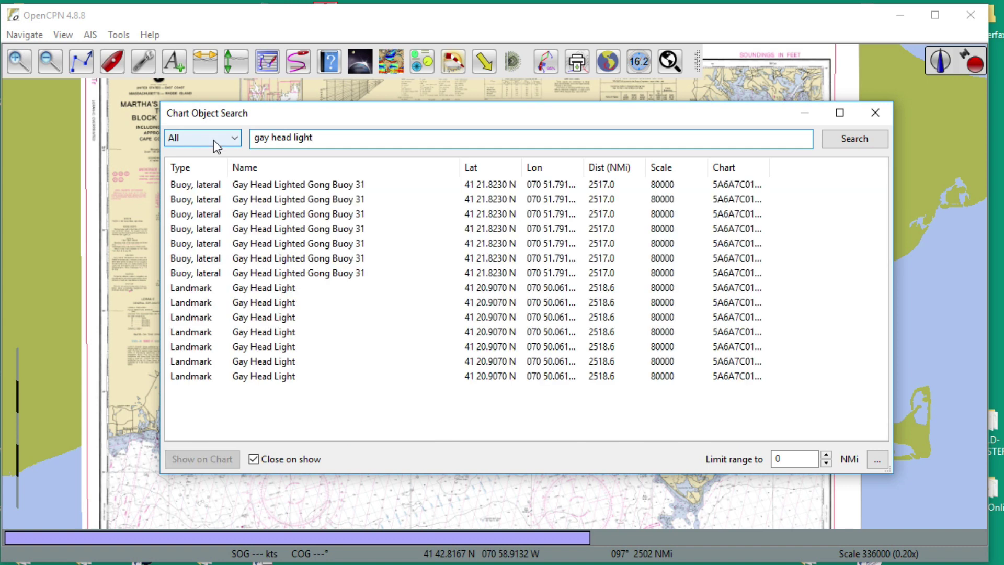
left_click(277, 287)
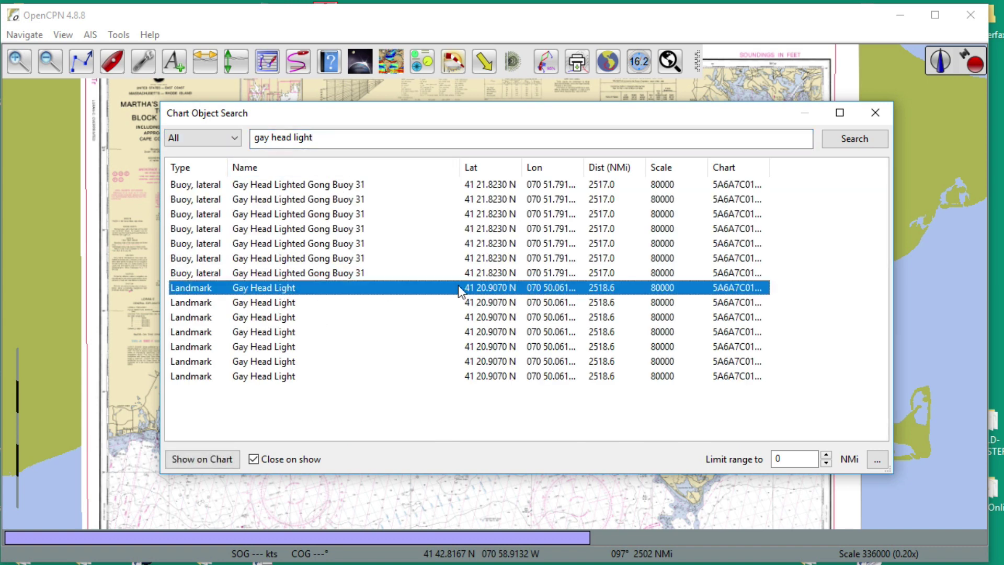
left_click(207, 458)
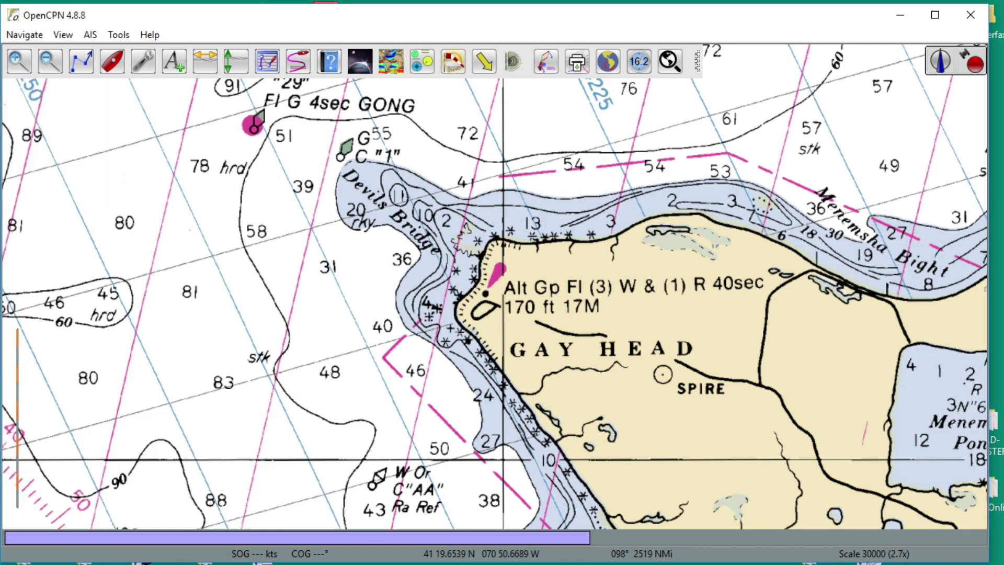
Switch to Chrome showing the Chart Object Search Plugin 0.8 page
key("super+Tab")
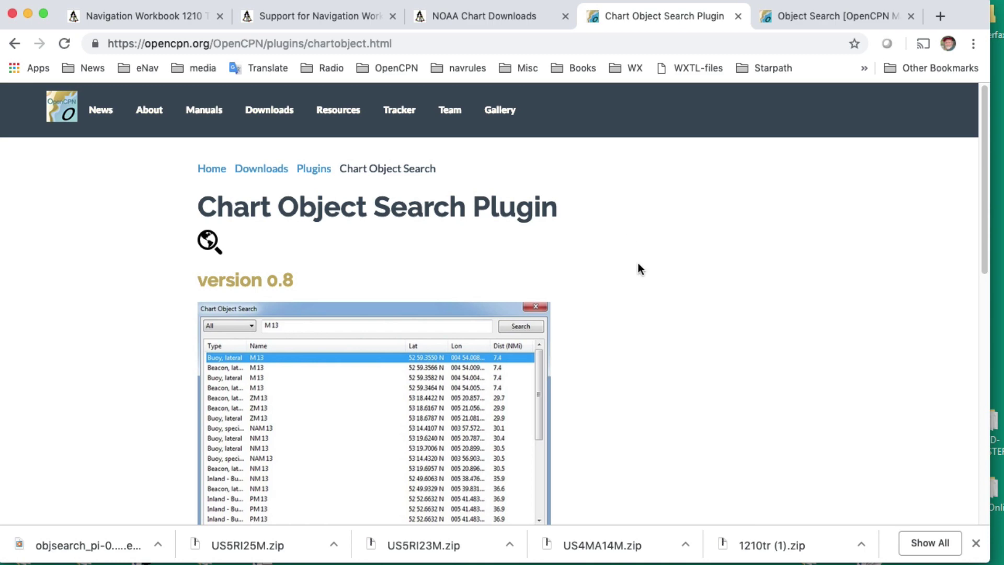
Scroll through the plugin page, then return to the OpenCPN Gay Head chart
scroll(615, 304, "down", 4)
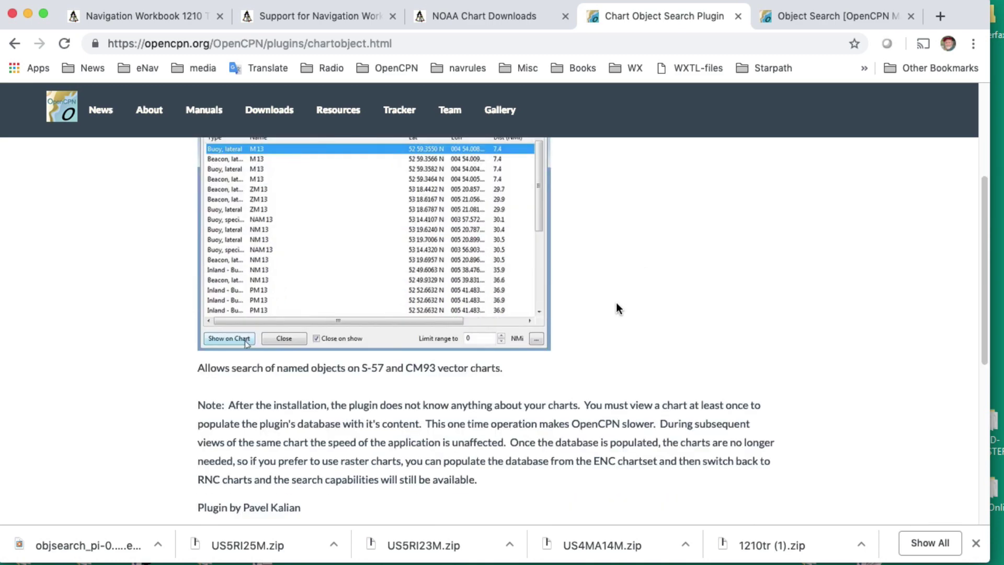
scroll(616, 302, "down", 5)
scroll(615, 303, "up", 9)
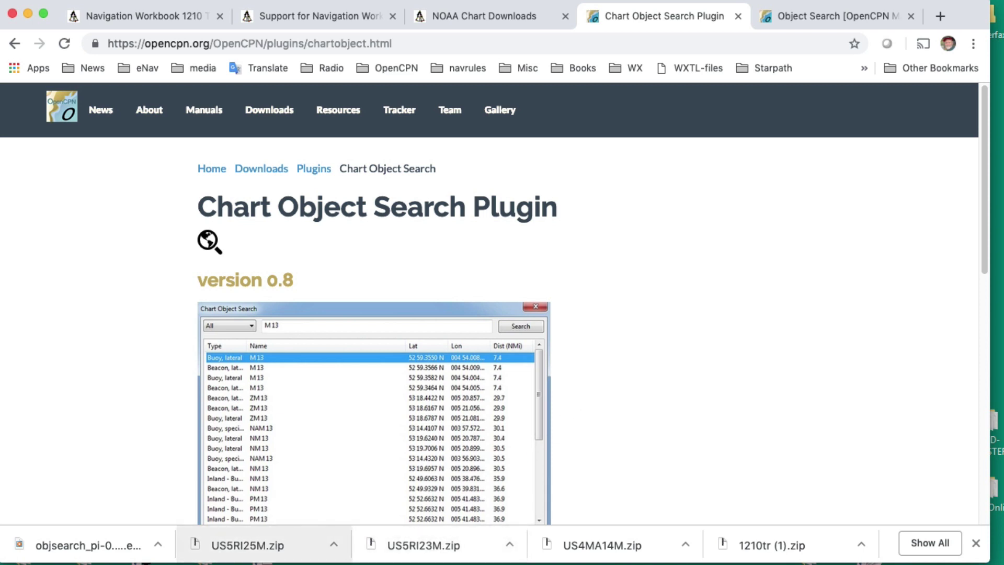
right_click(162, 563)
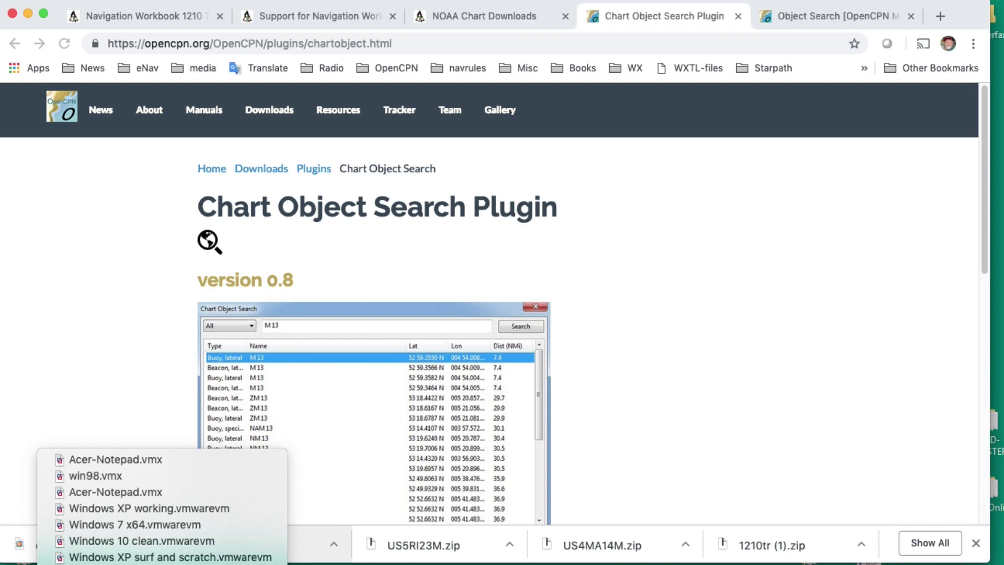
left_click(141, 540)
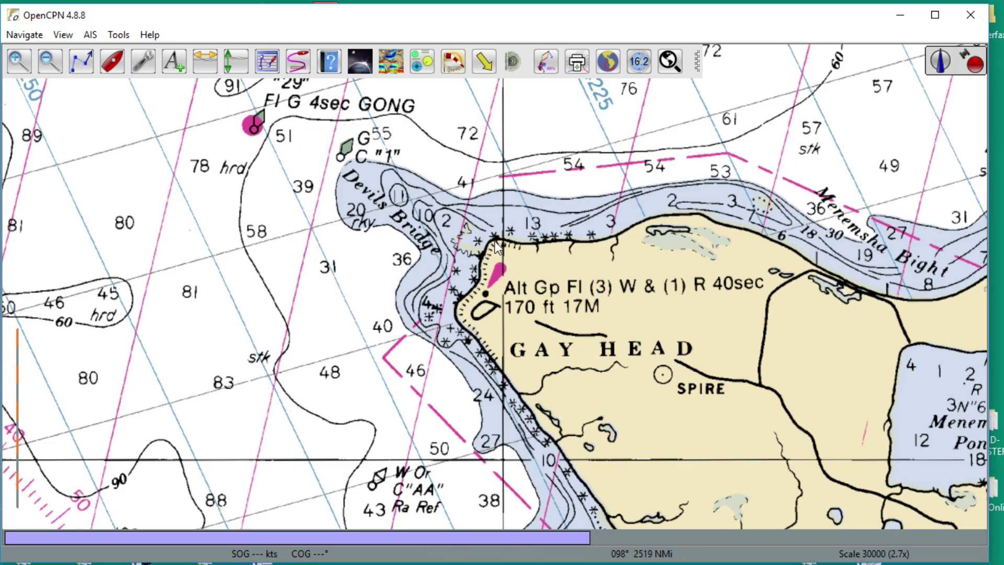
Zoom out to scale 233100 and pan right to show Rhode Island Sound and Martha's Vineyard
scroll(494, 227, "down", 5)
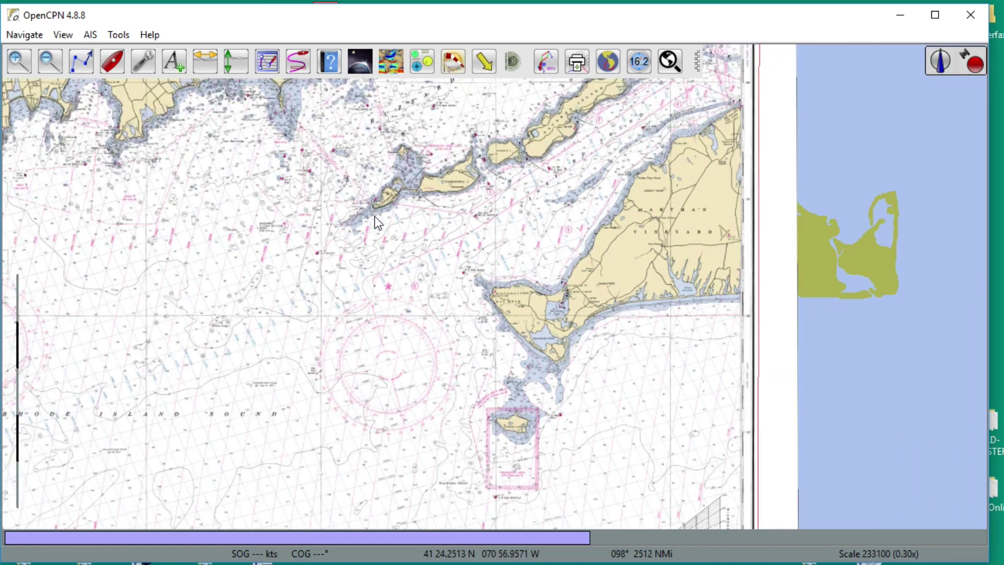
left_click_drag(374, 215, 529, 224)
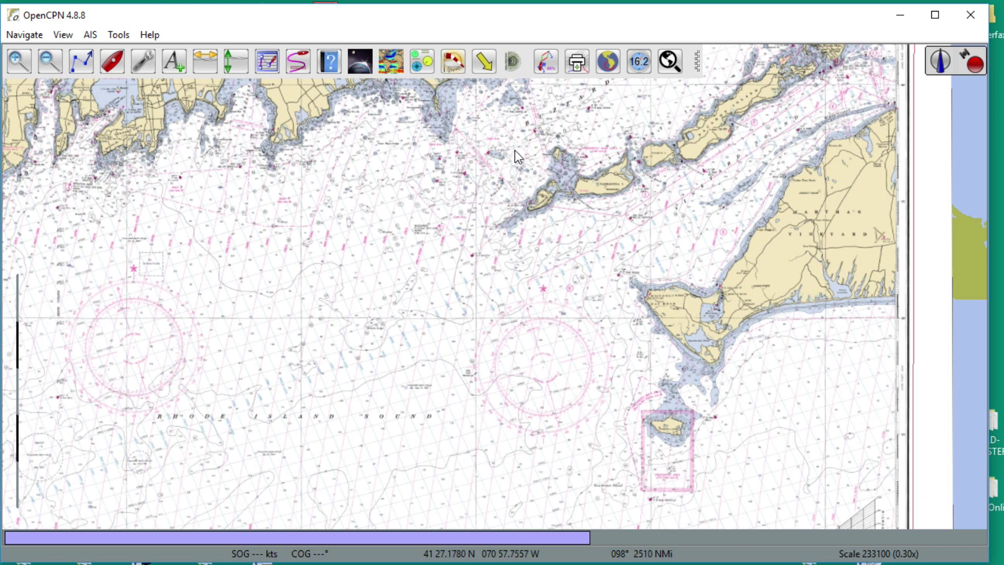
Add the ENC US_MA-1210TR folder as a chart directory and apply to scan its charts
left_click(143, 59)
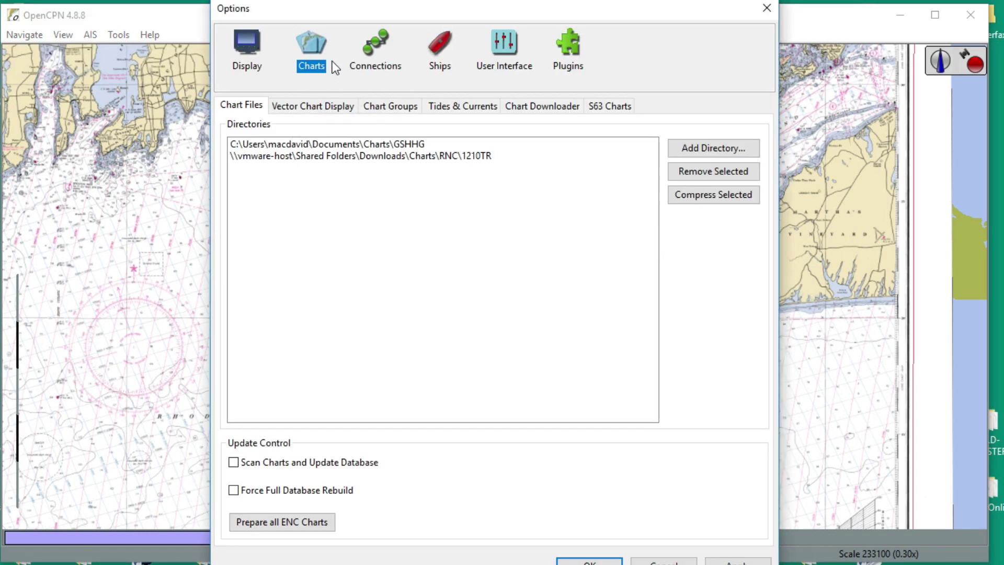
left_click(708, 148)
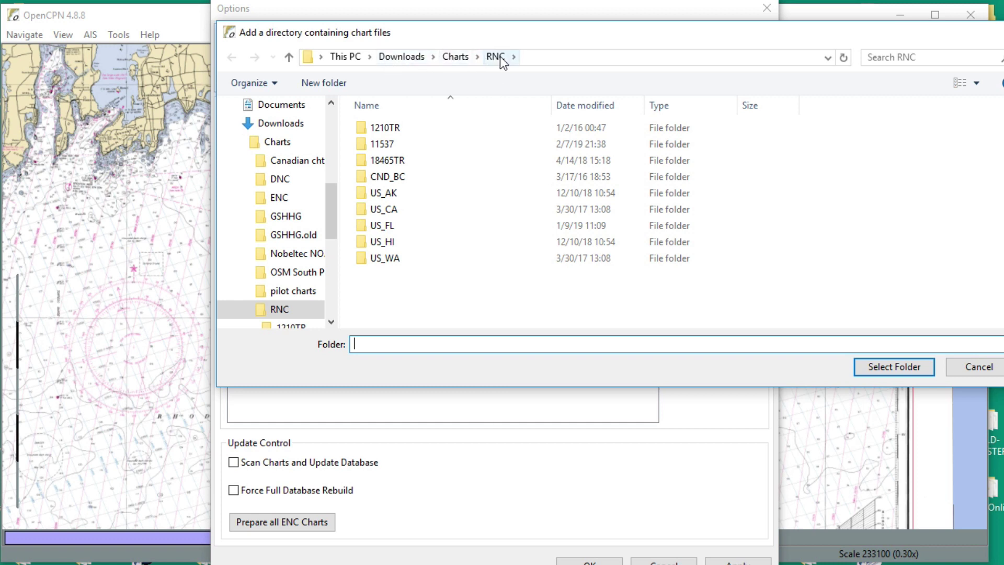
left_click(461, 57)
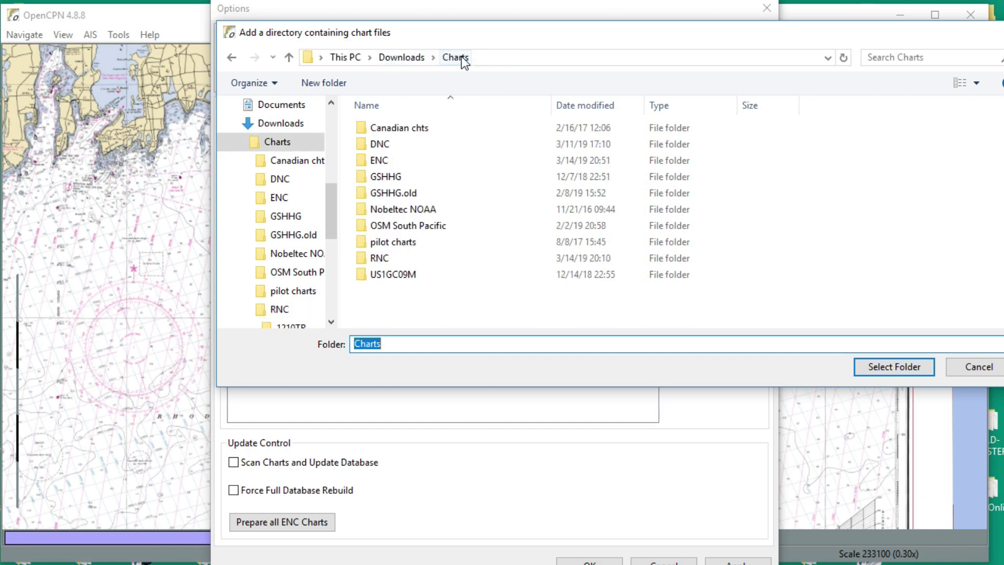
double_click(366, 160)
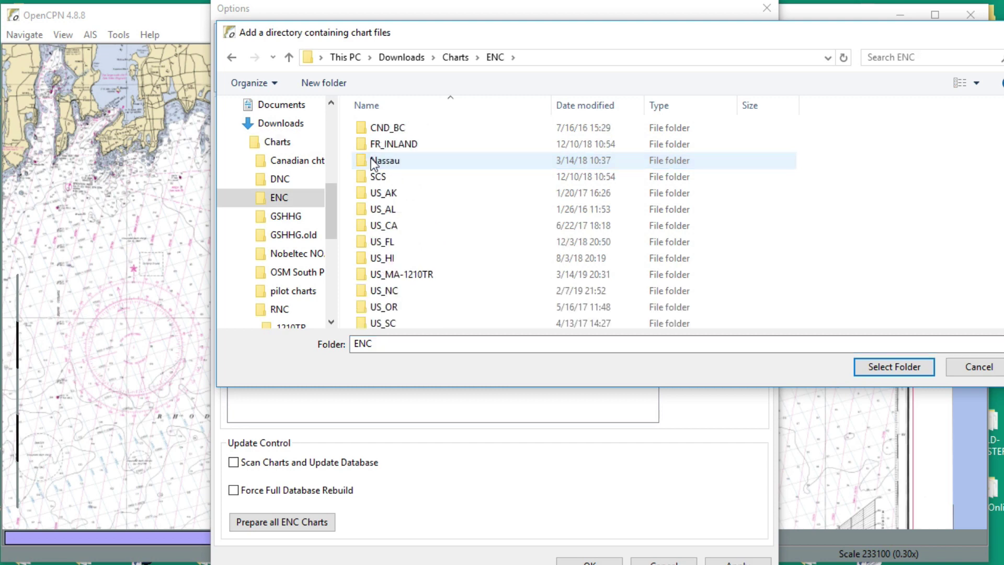
left_click(393, 277)
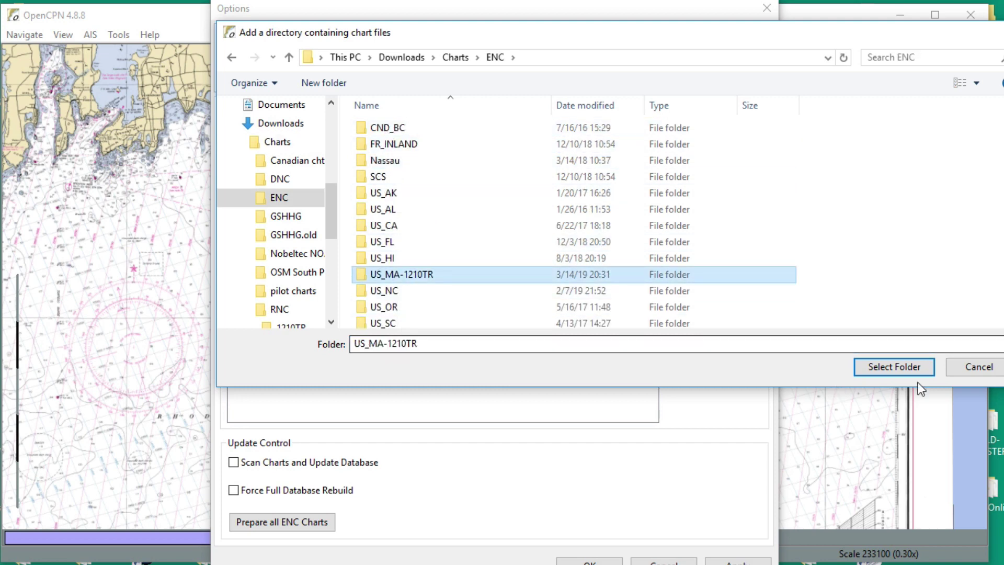
left_click(889, 366)
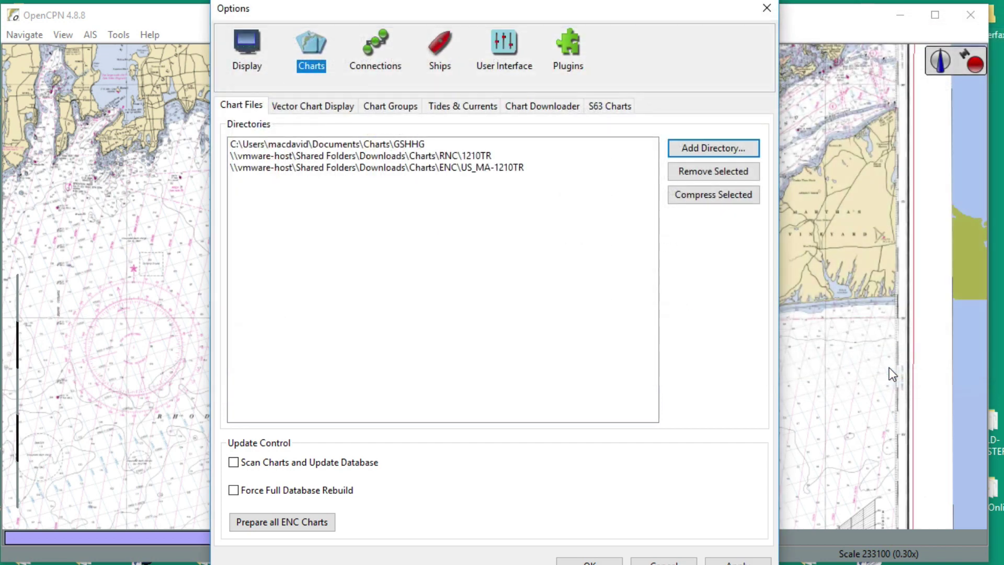
left_click(454, 168)
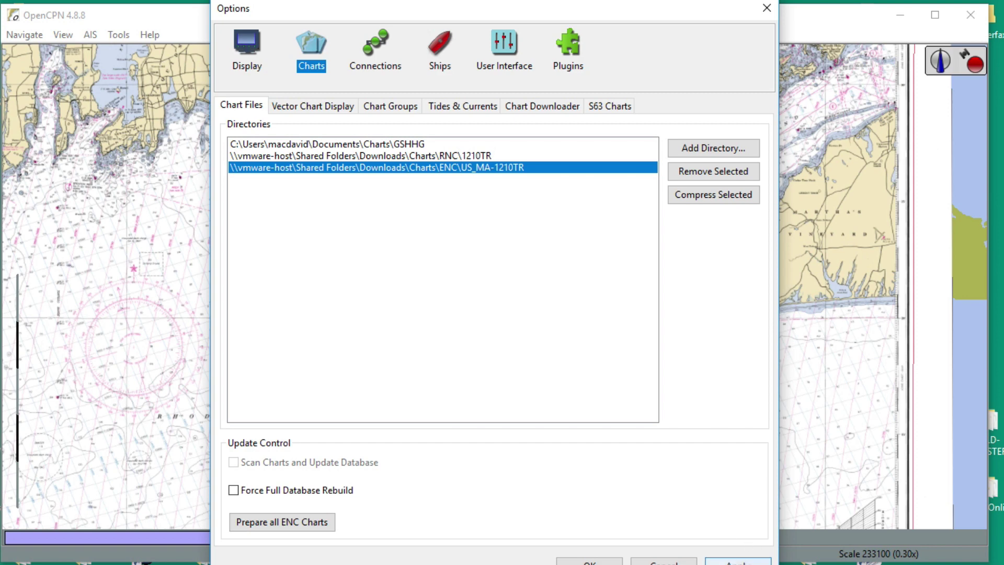
left_click(738, 562)
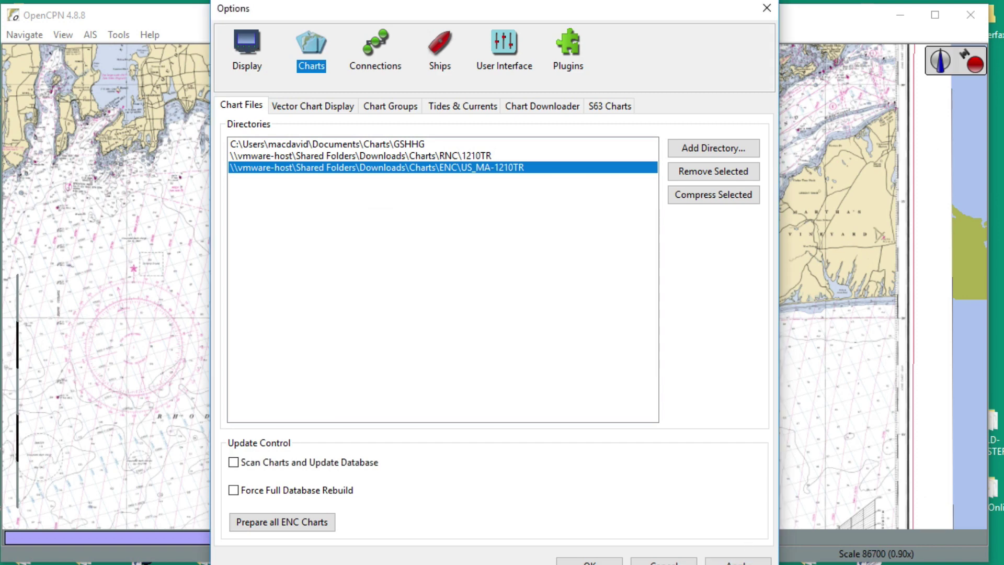
left_click(589, 561)
Zoom out and pan to centre the chart coverage outlines
scroll(575, 396, "down", 5)
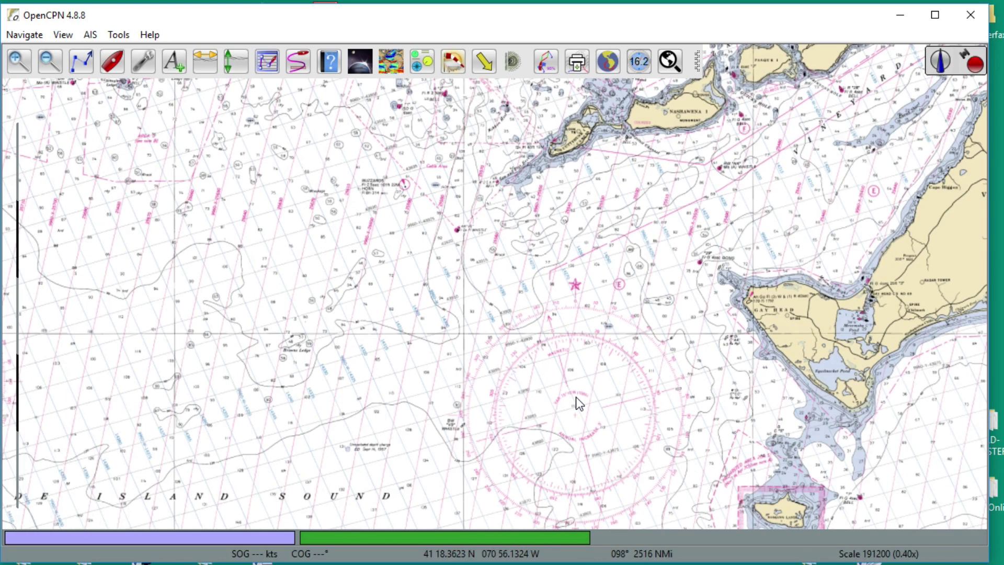
scroll(576, 398, "down", 1)
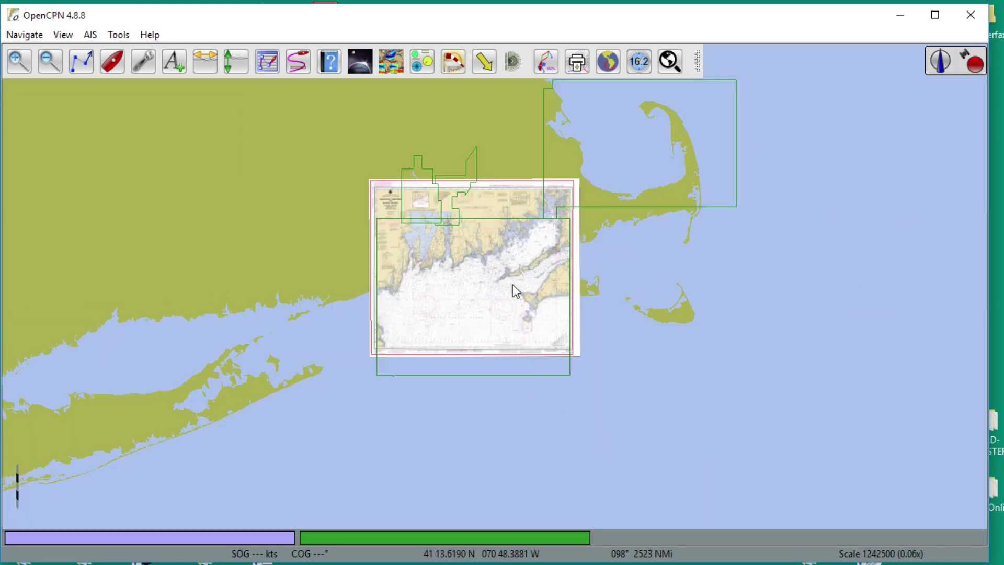
left_click_drag(512, 284, 539, 294)
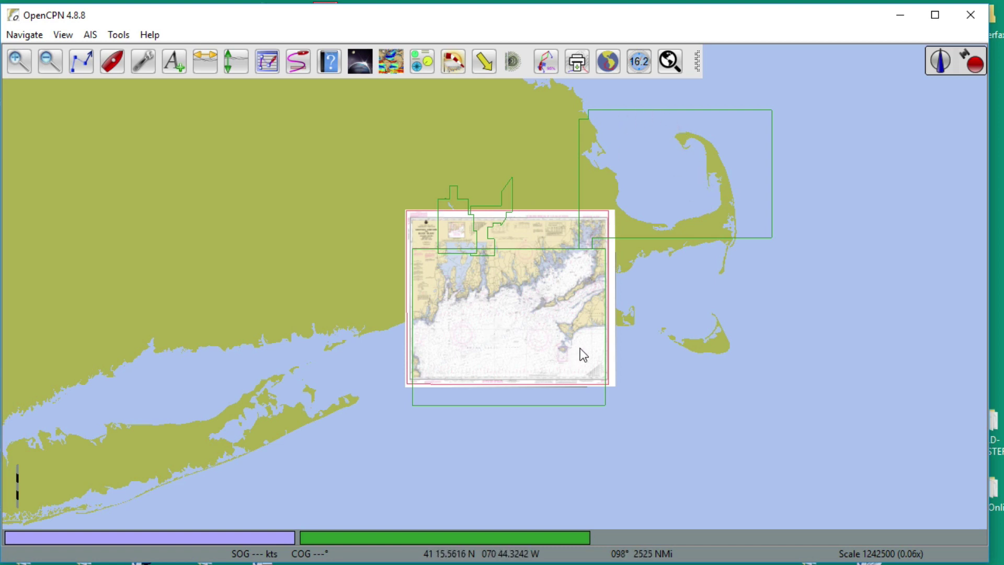
scroll(466, 314, "up", 1)
scroll(466, 312, "down", 1)
Switch the display to the detailed ENC chart and pan to the waters further south
mouse_move(462, 545)
left_click(462, 534)
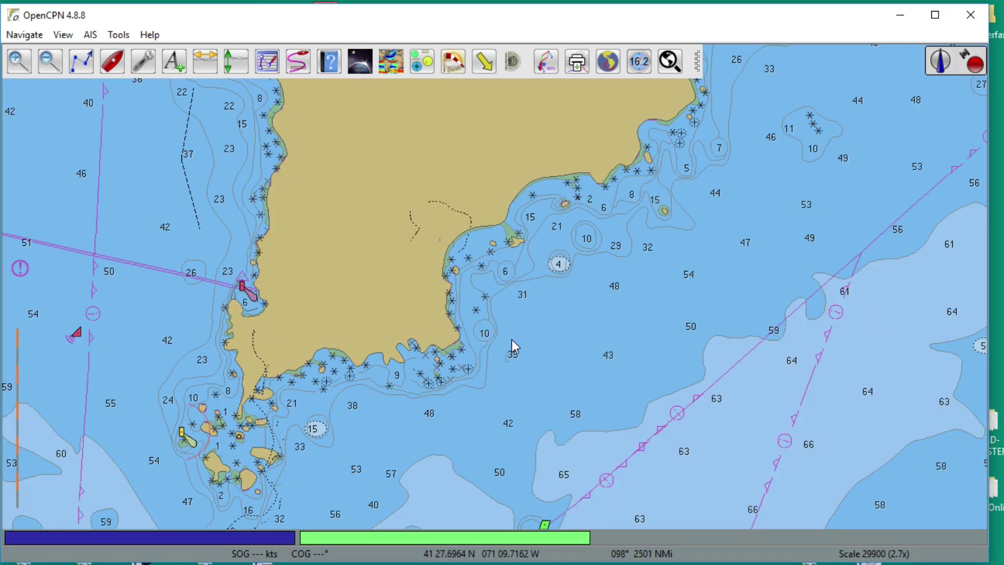
scroll(512, 341, "down", 2)
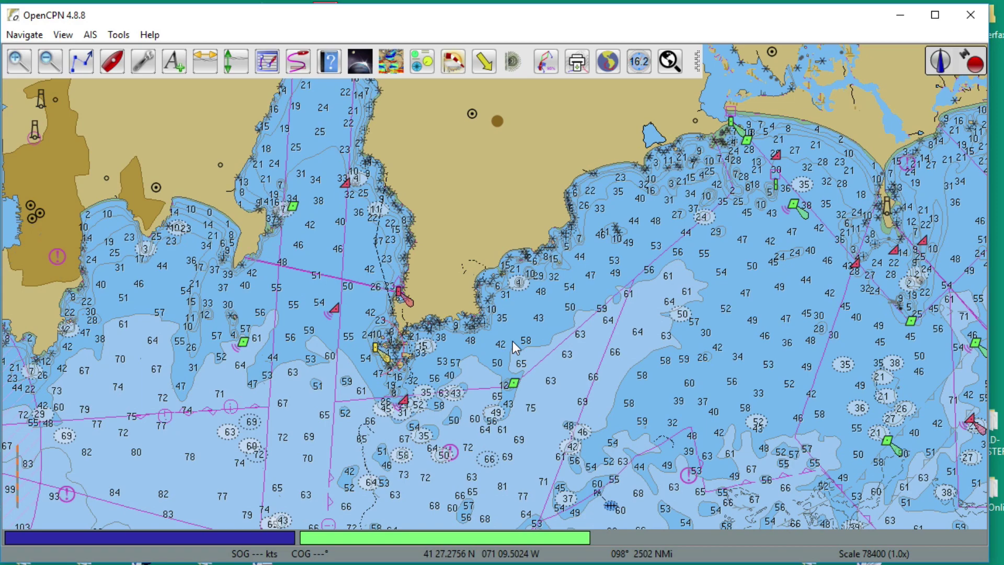
left_click_drag(602, 272, 592, 218)
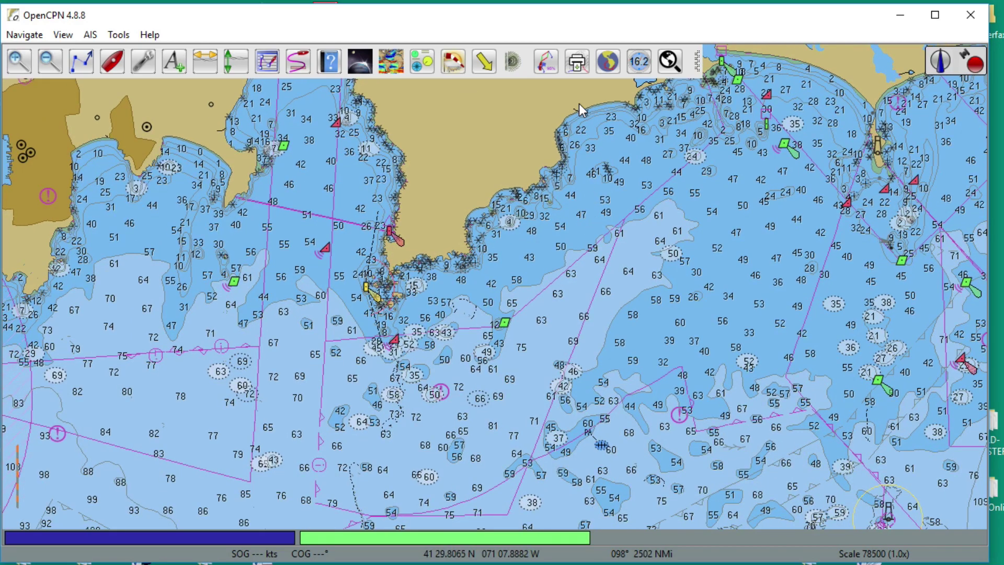
scroll(501, 301, "down", 3)
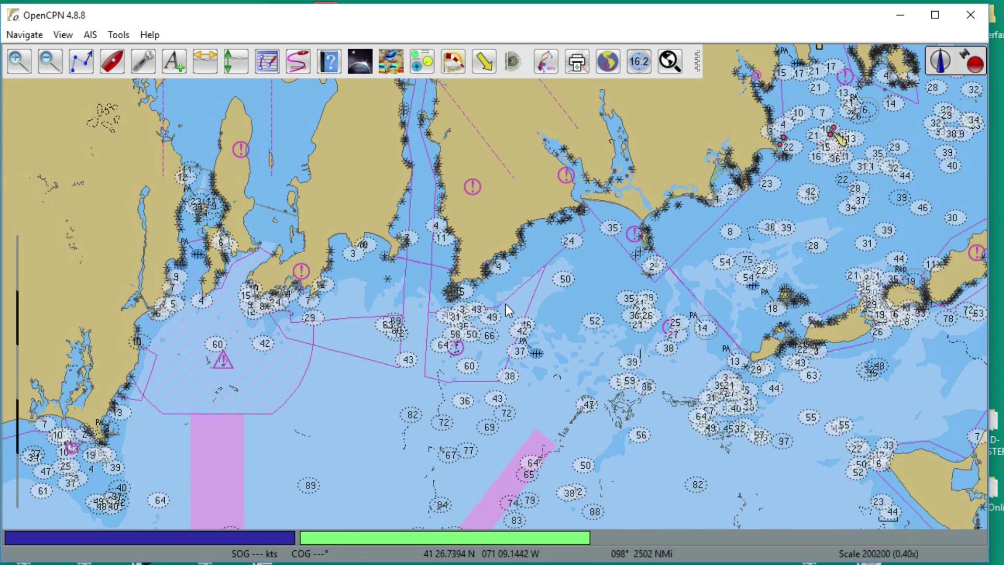
scroll(506, 303, "up", 4)
Search chart objects for 'cuttyhunk island' and show a result on the chart at scale 30000
left_click(660, 70)
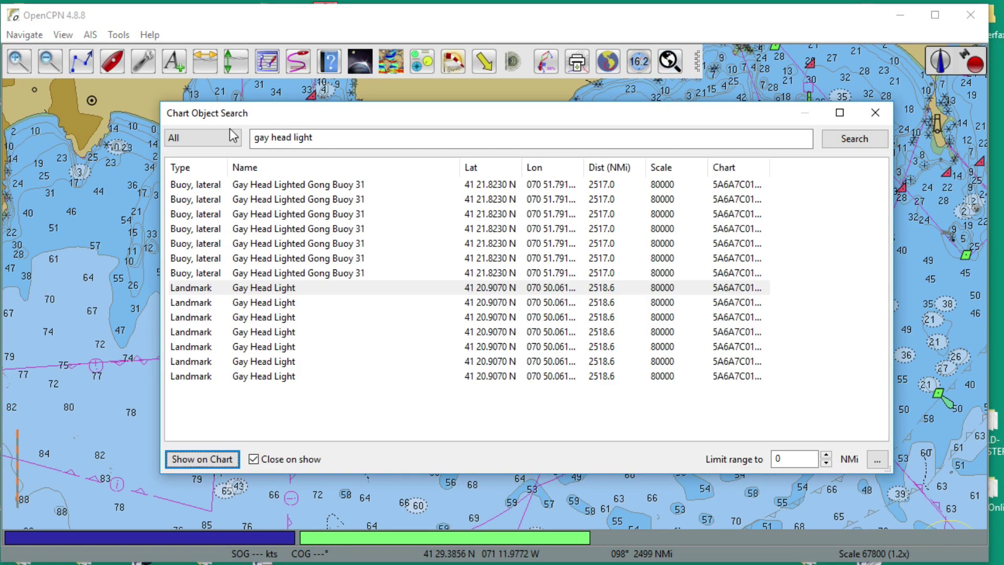
left_click_drag(331, 141, 196, 122)
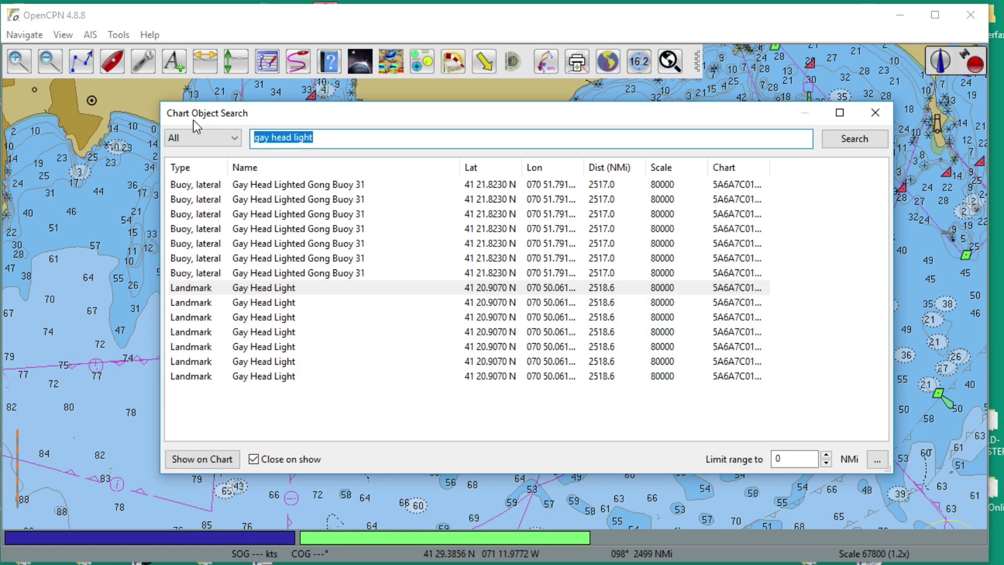
type("cutty")
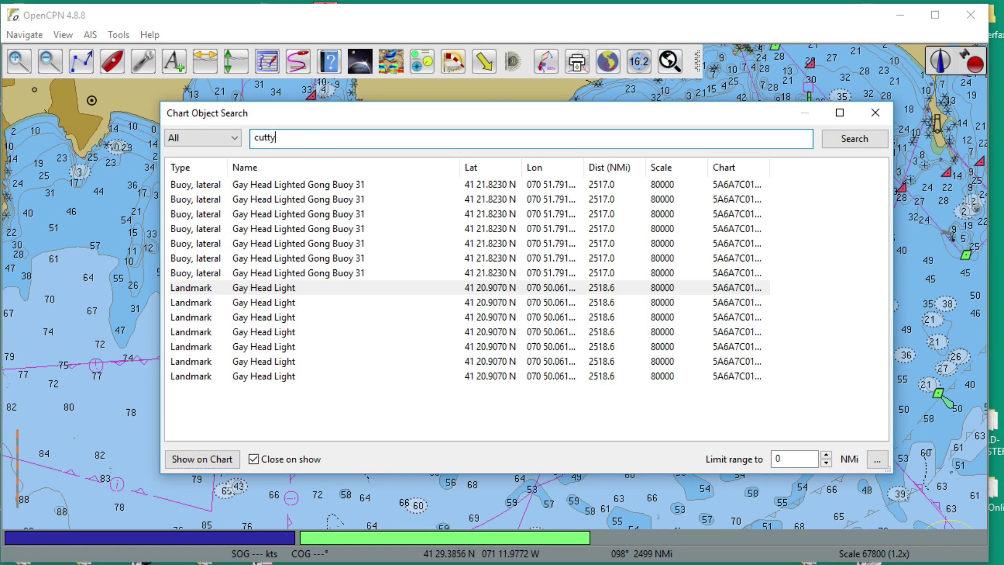
type("hunk island")
key("Return")
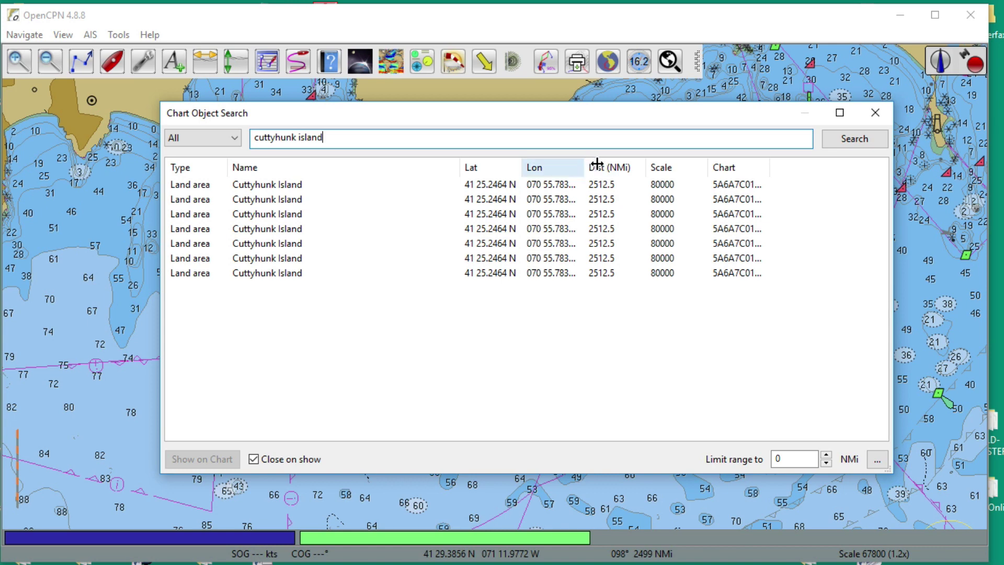
left_click_drag(597, 164, 648, 164)
left_click(480, 216)
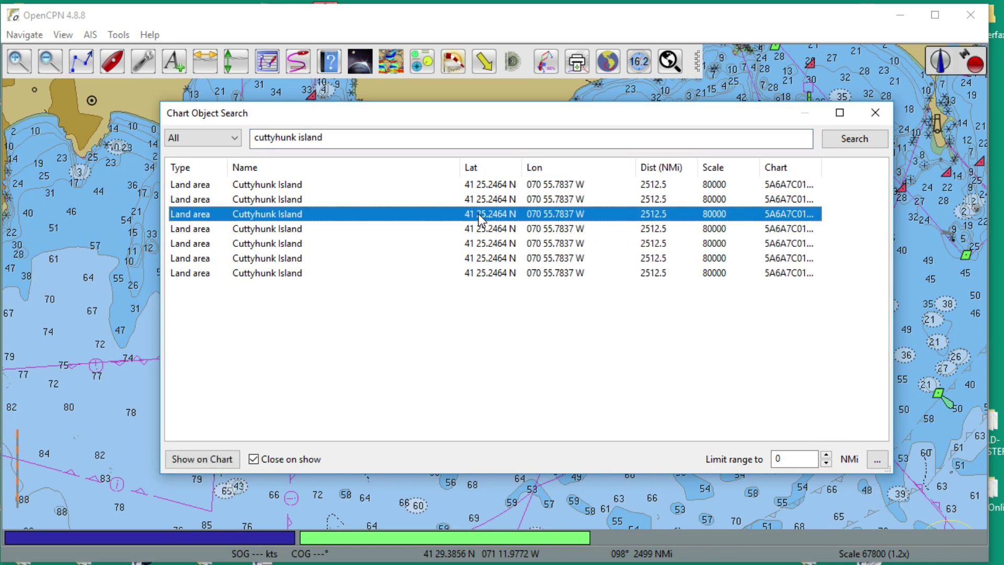
left_click(219, 490)
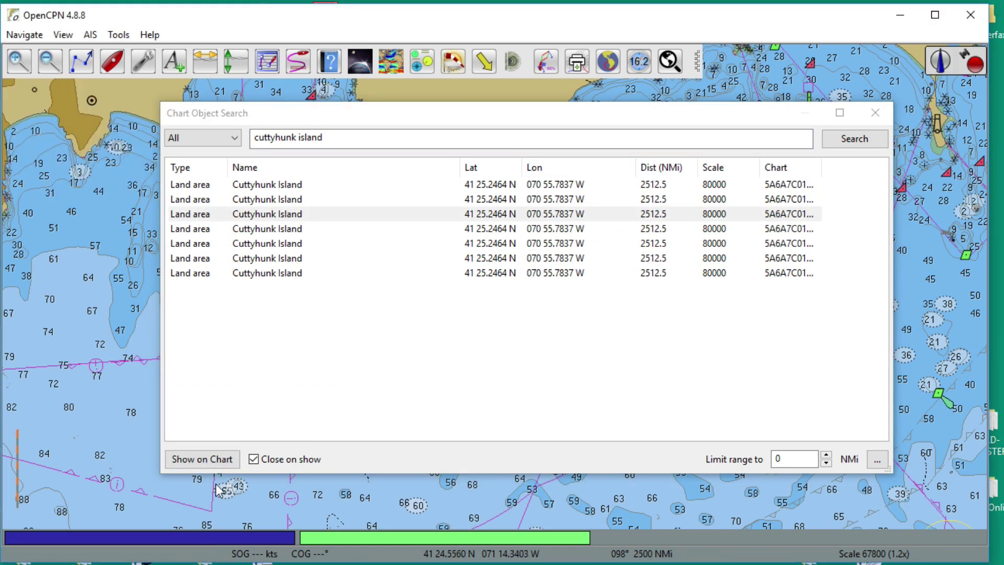
left_click(211, 458)
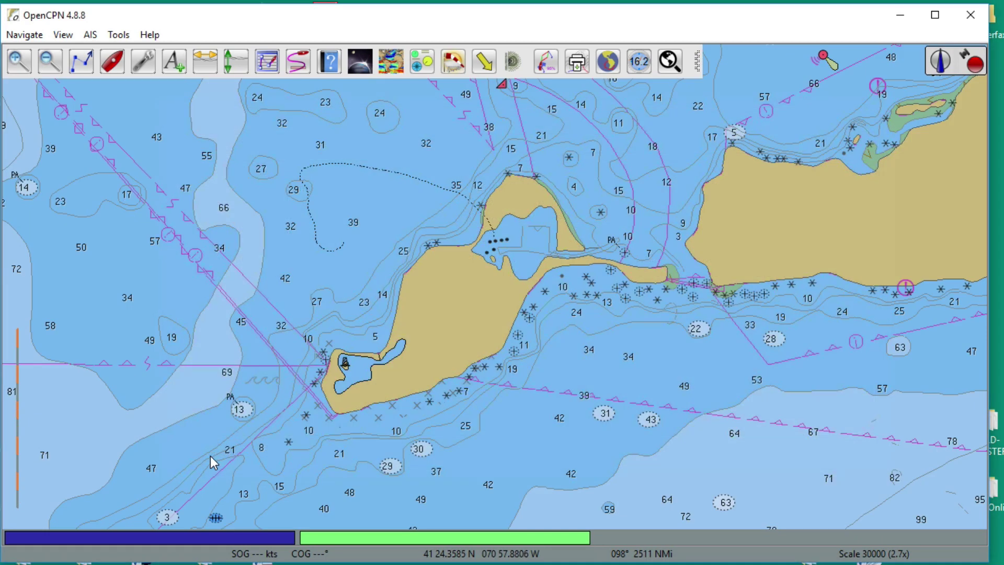
Switch to the raster NOAA chart and zoom out over Rhode Island Sound to scale 737900
scroll(469, 330, "up", 2)
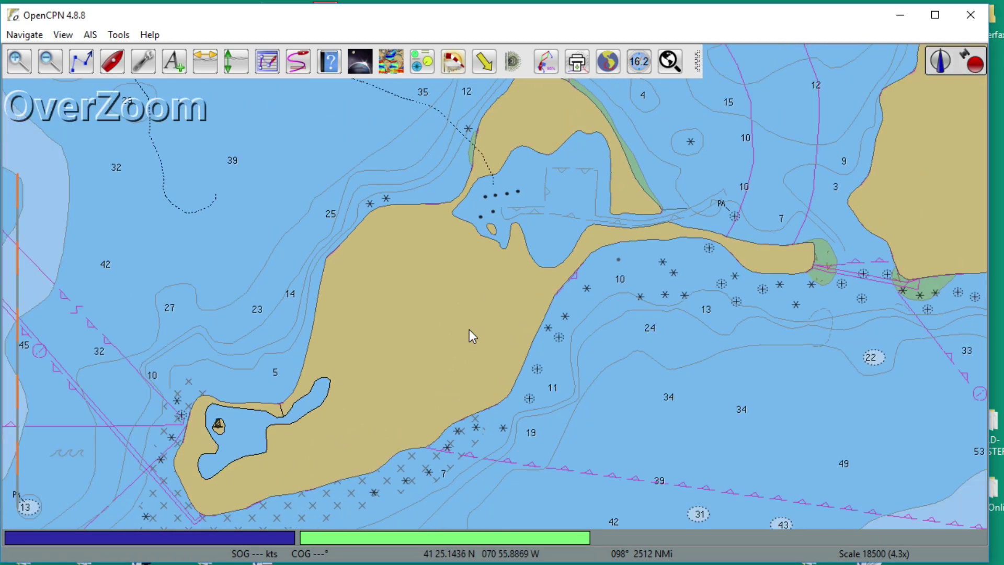
scroll(469, 330, "down", 2)
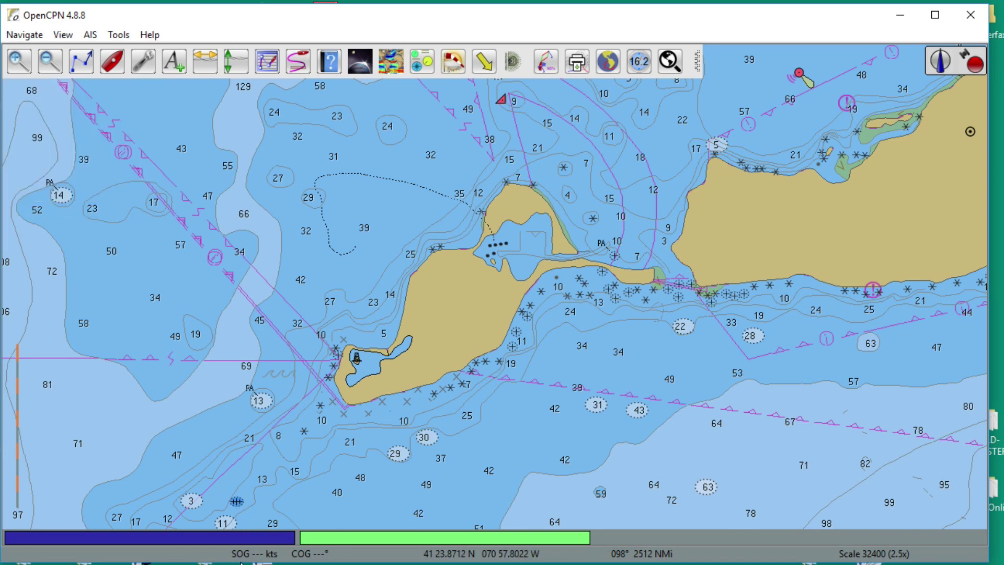
left_click(247, 537)
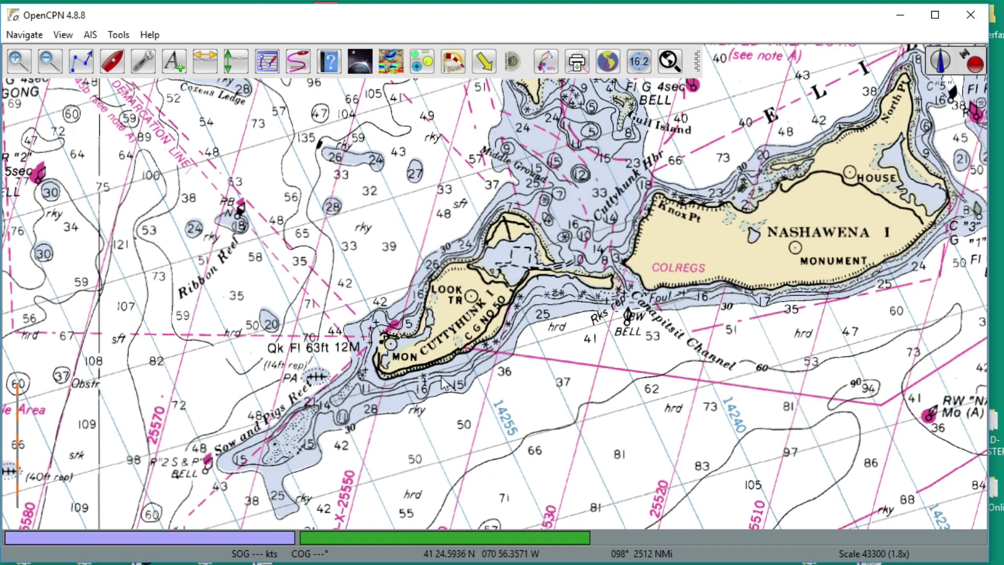
scroll(438, 209, "down", 6)
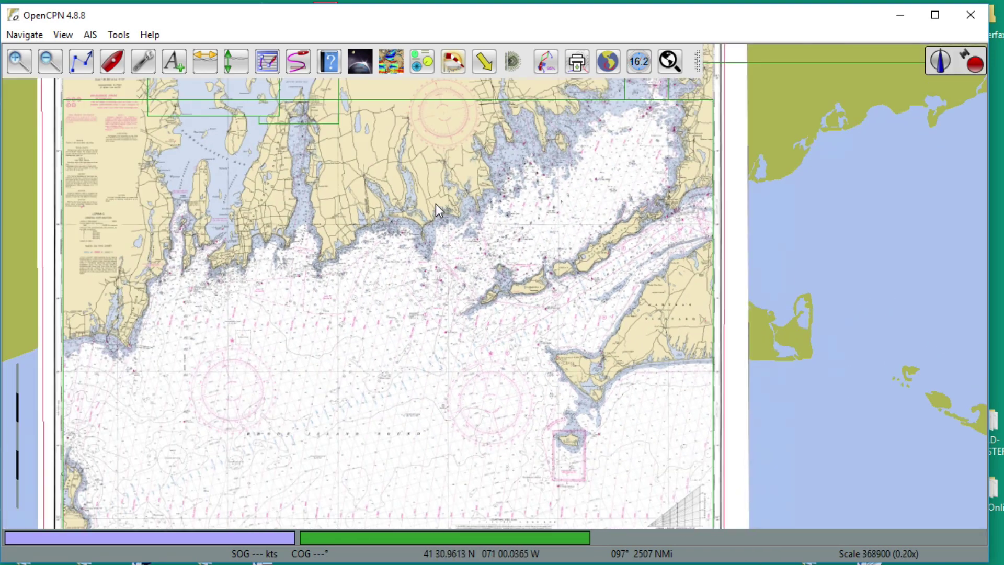
scroll(354, 178, "down", 2)
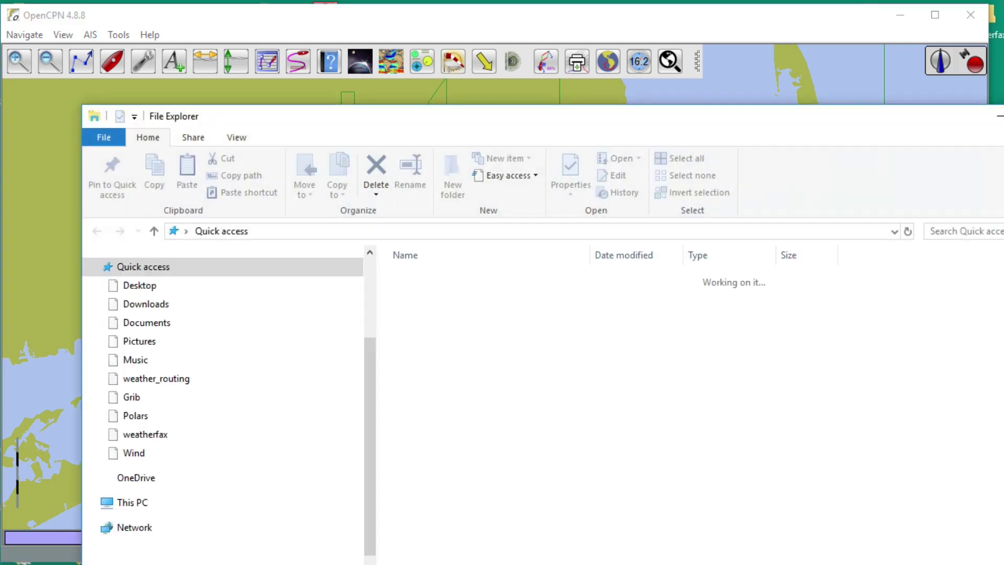
Browse from Downloads into Charts\ENC\US_MA-1210TR to show its four ENC chart folders
left_click(140, 305)
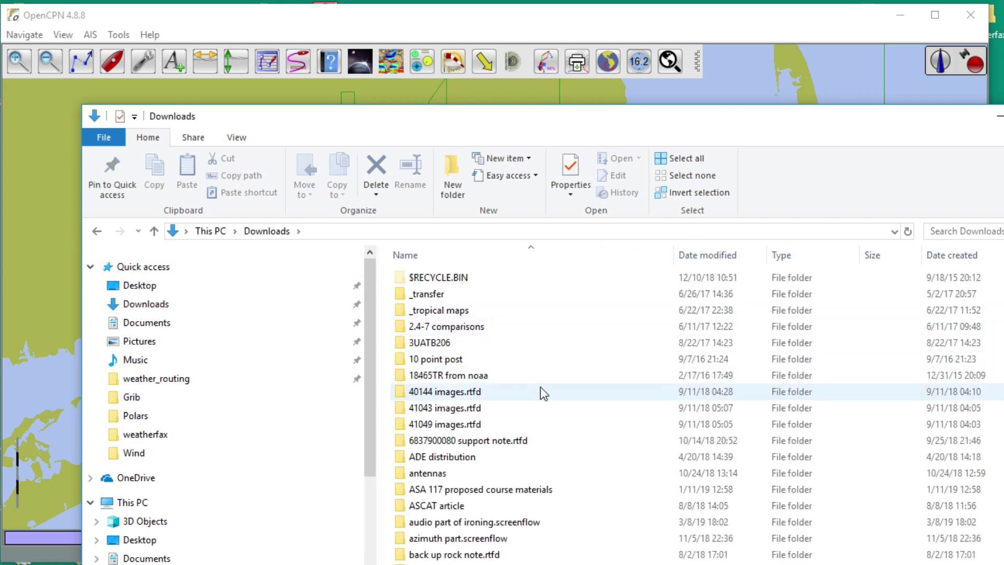
scroll(541, 389, "down", 8)
double_click(462, 360)
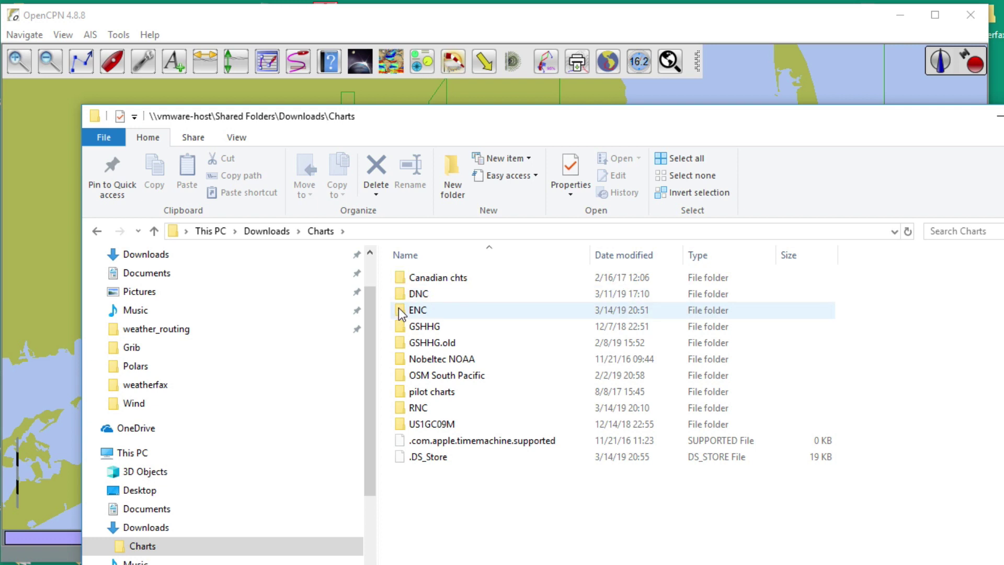
double_click(399, 308)
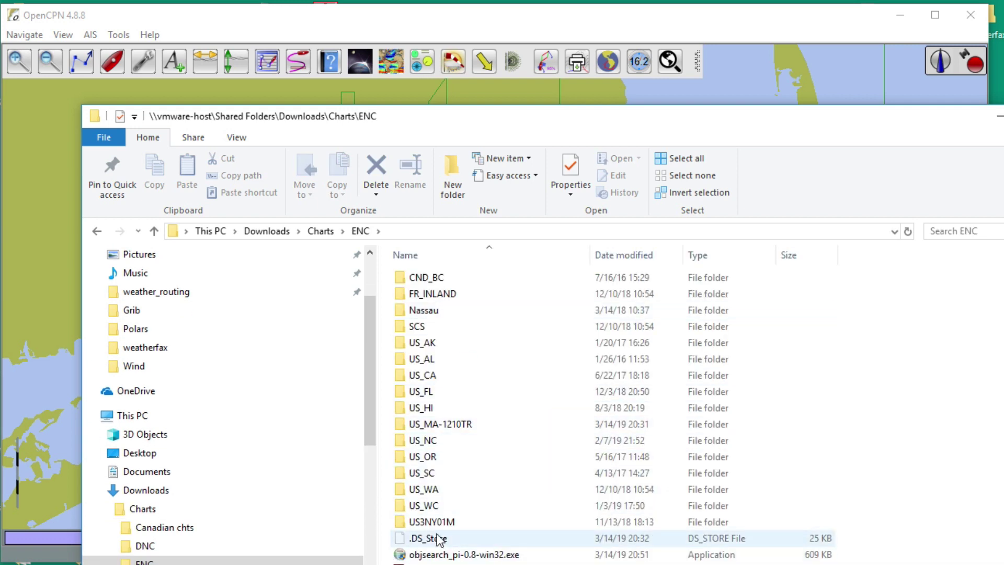
double_click(442, 424)
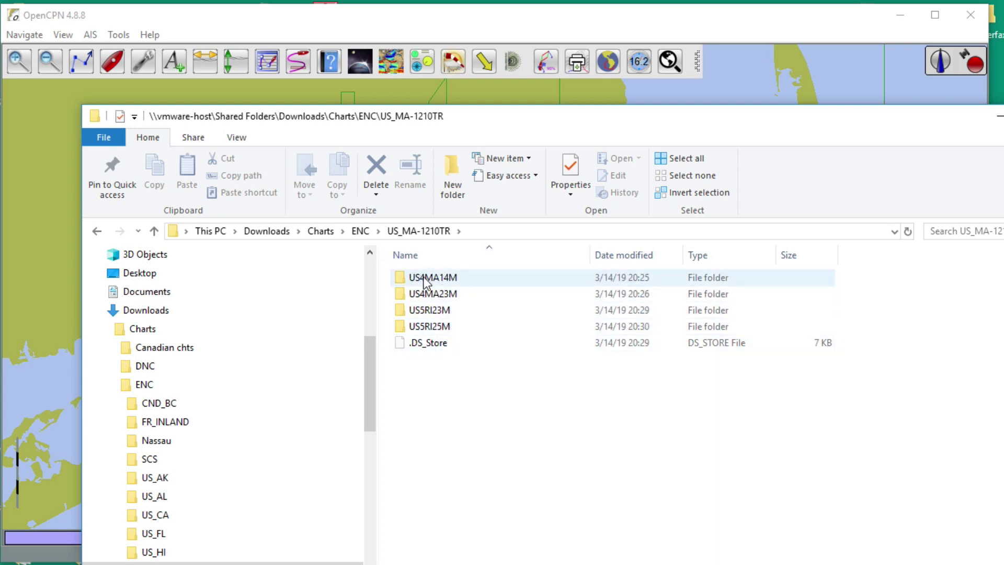
mouse_move(421, 284)
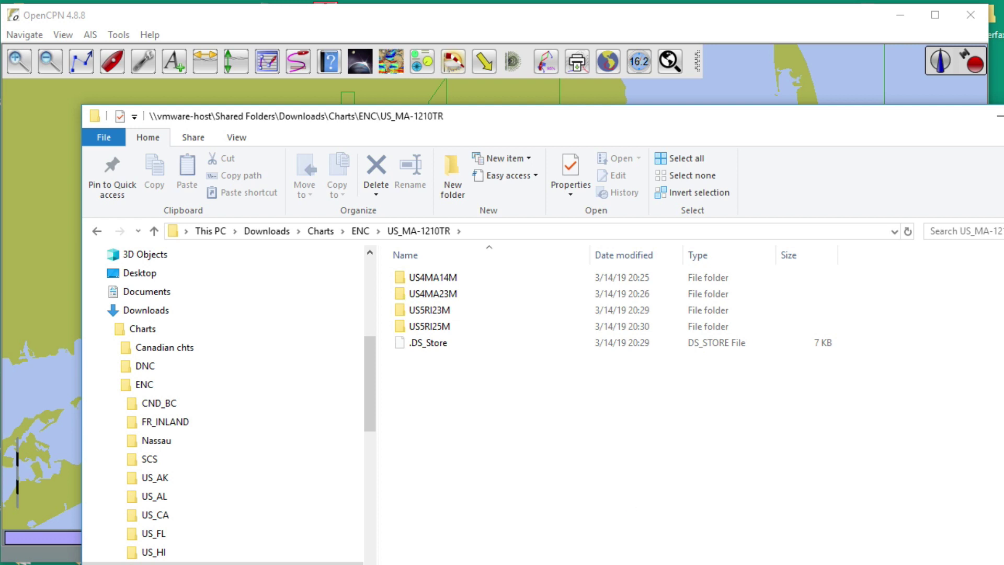
Back in Chrome, follow the starpath.com/getcharts 'Interactive chart viewer' link to NOAA's Chart Locator
key("super+Tab")
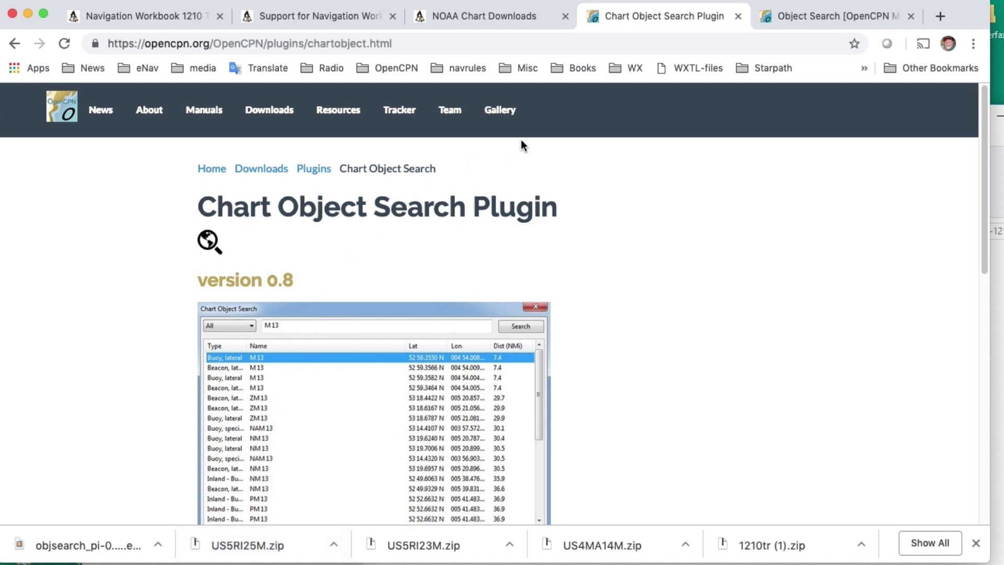
left_click(484, 20)
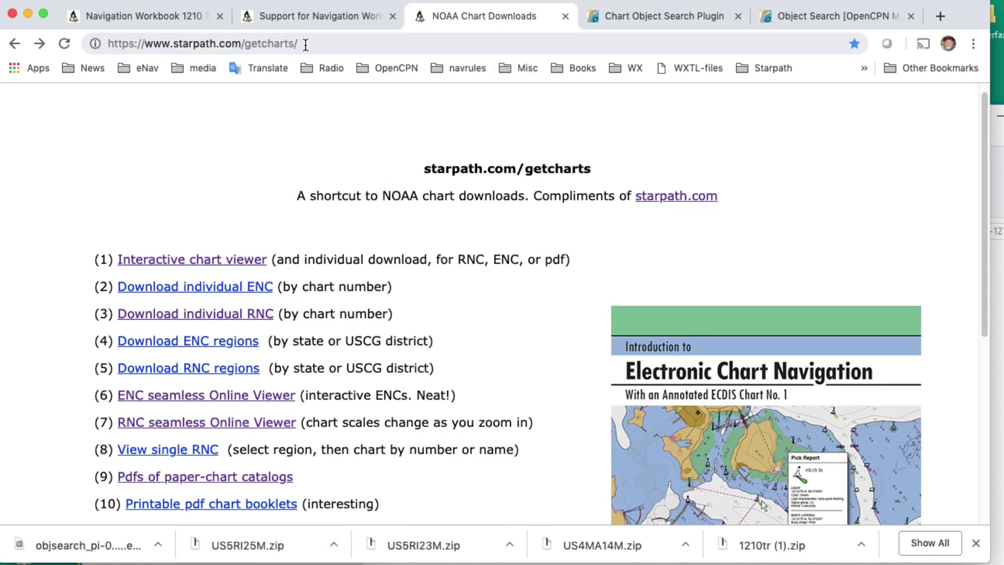
scroll(422, 342, "down", 1)
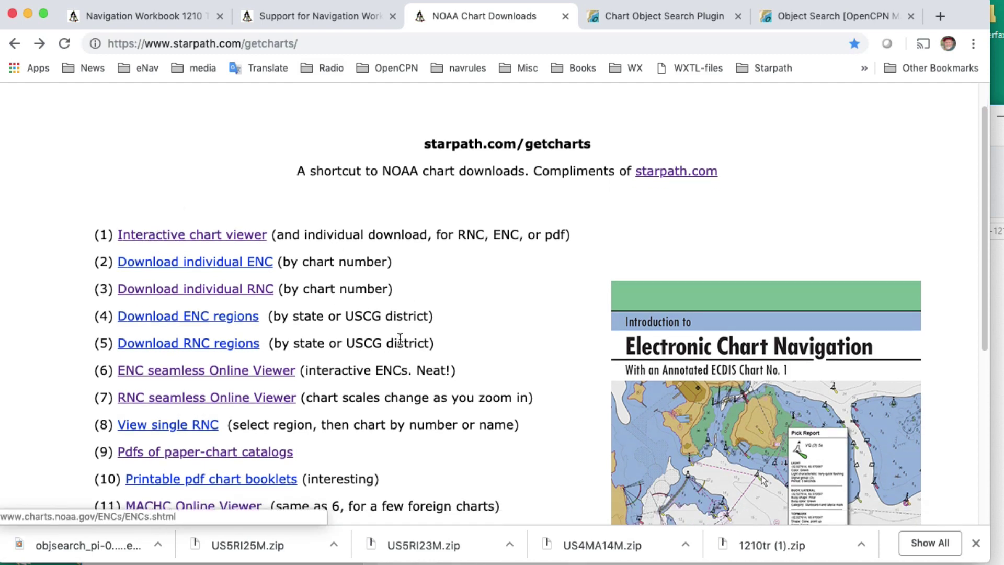
scroll(399, 339, "down", 3)
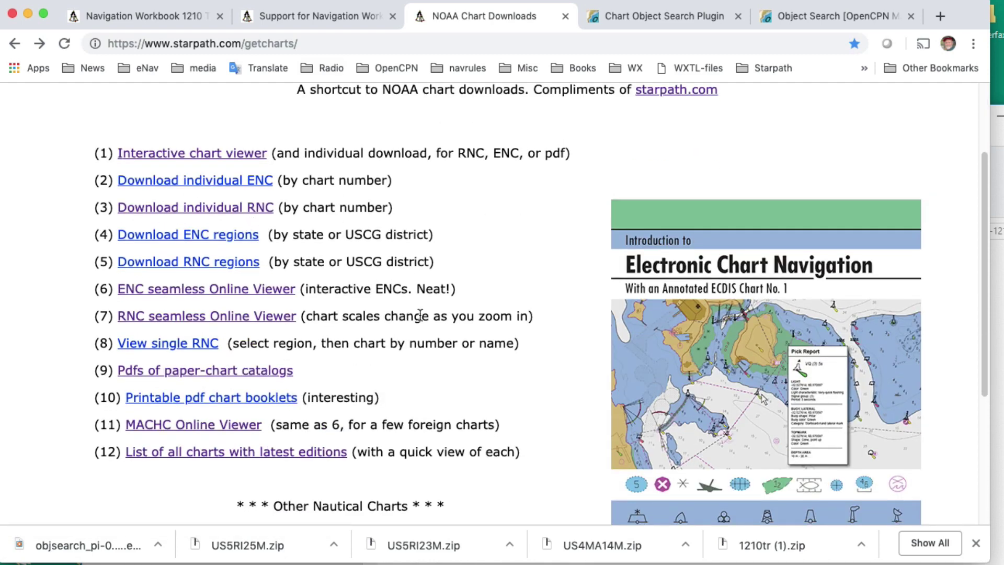
scroll(433, 317, "up", 1)
scroll(432, 317, "up", 1)
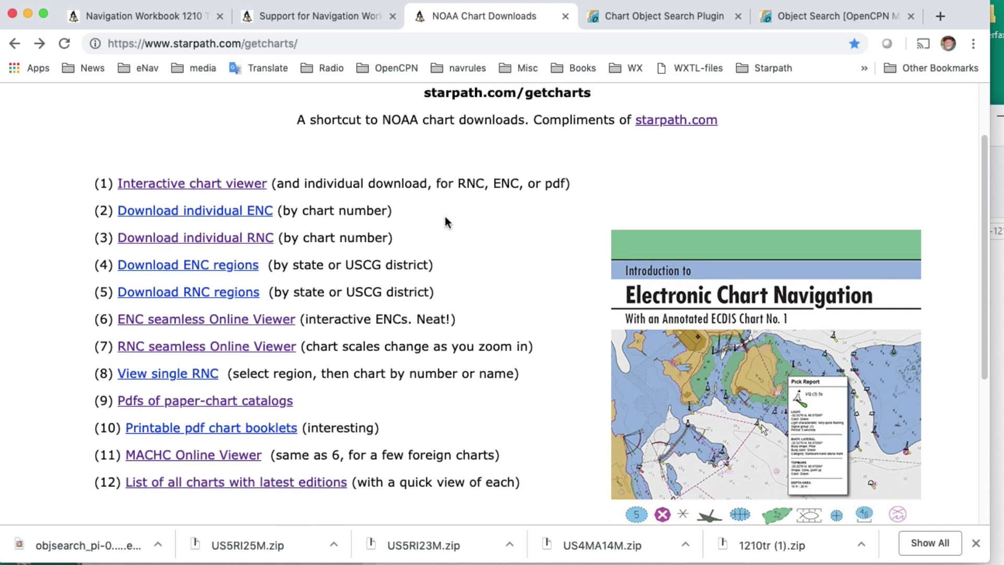
left_click(160, 183)
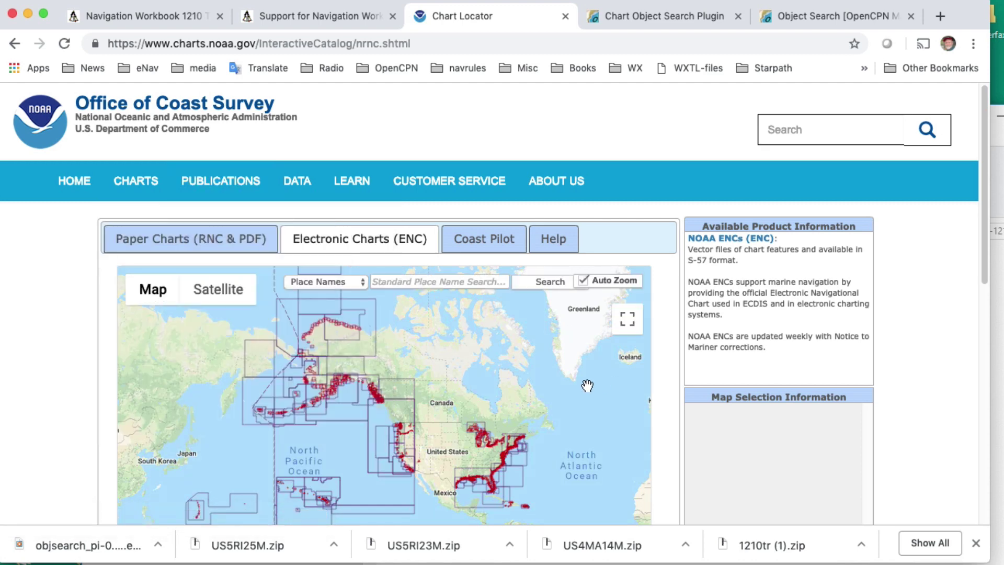
Pan and zoom the NOAA map to North Carolina and look up the ENC covering Albemarle Sound
left_click_drag(587, 385, 601, 277)
scroll(493, 375, "up", 2)
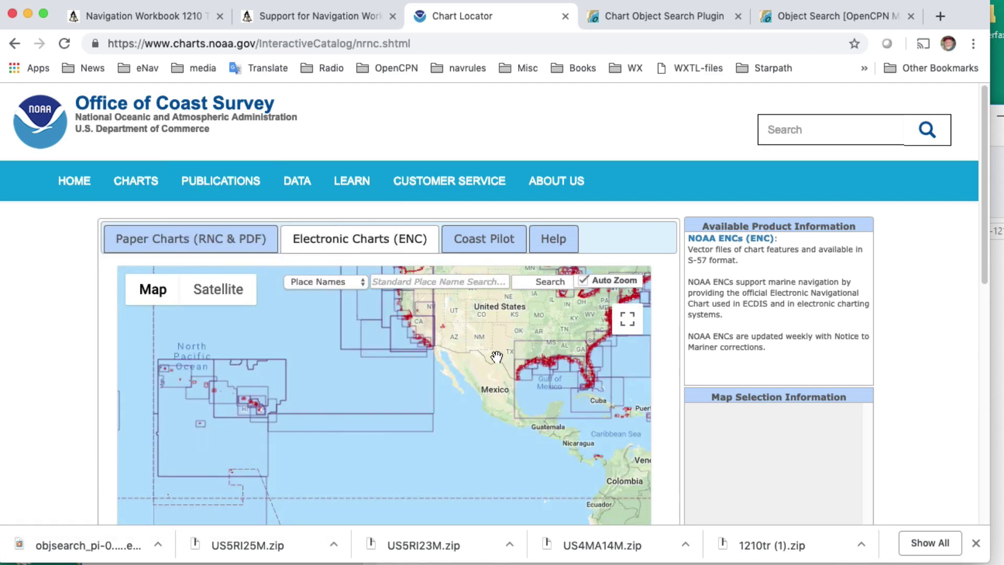
scroll(496, 357, "down", 1)
left_click_drag(362, 375, 392, 403)
scroll(471, 392, "up", 1)
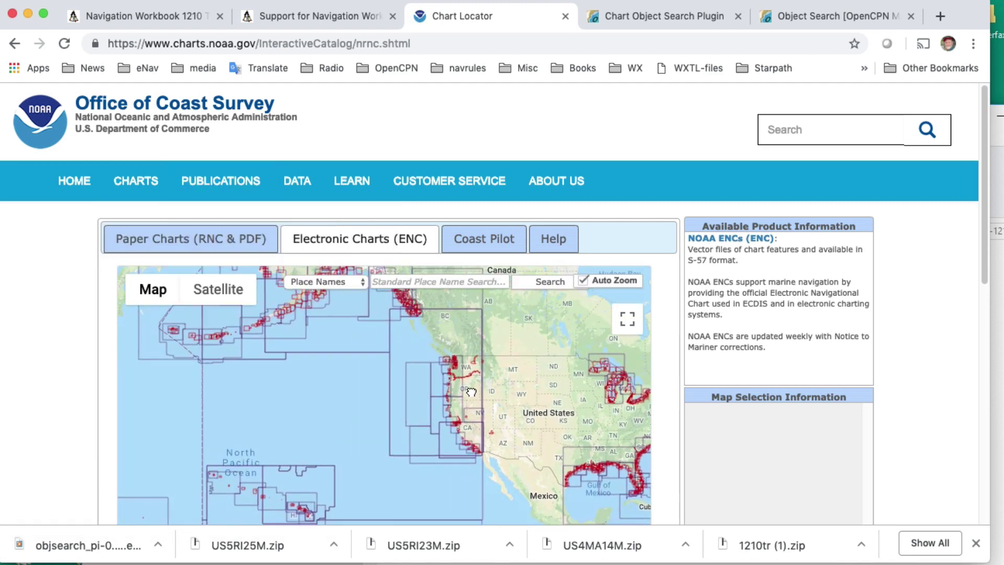
scroll(471, 392, "up", 2)
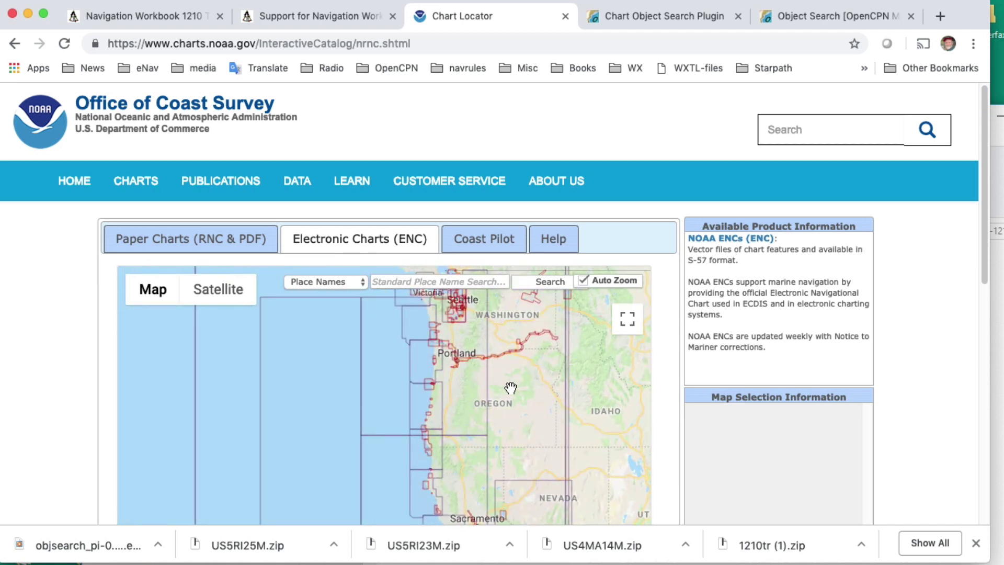
scroll(511, 387, "down", 2)
left_click_drag(380, 393, 176, 319)
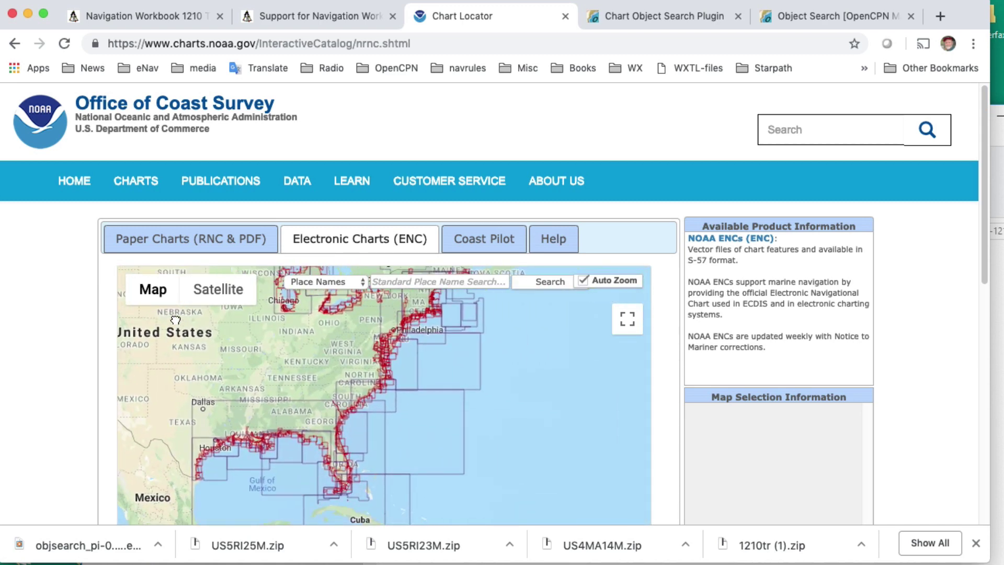
scroll(406, 371, "up", 3)
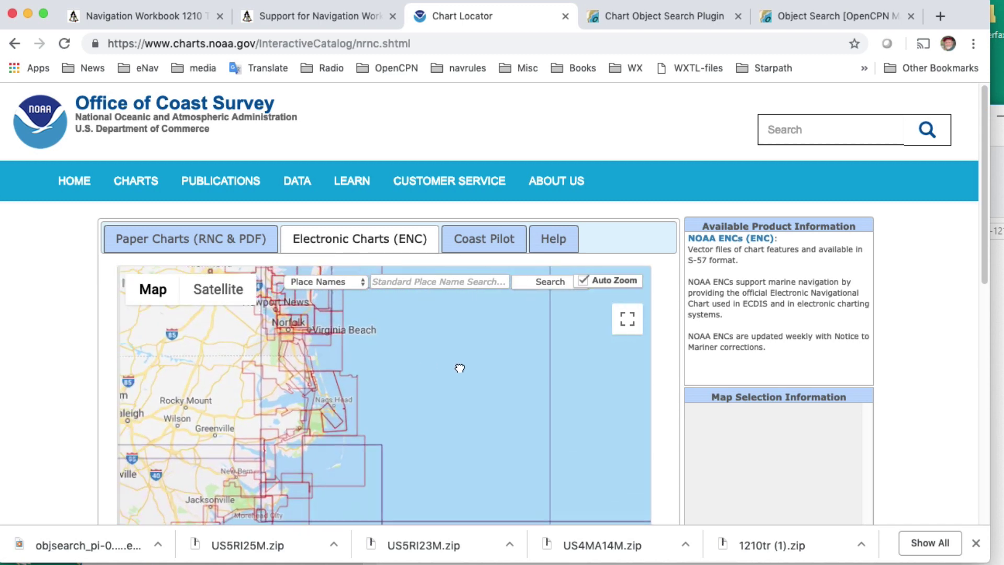
left_click_drag(459, 368, 545, 410)
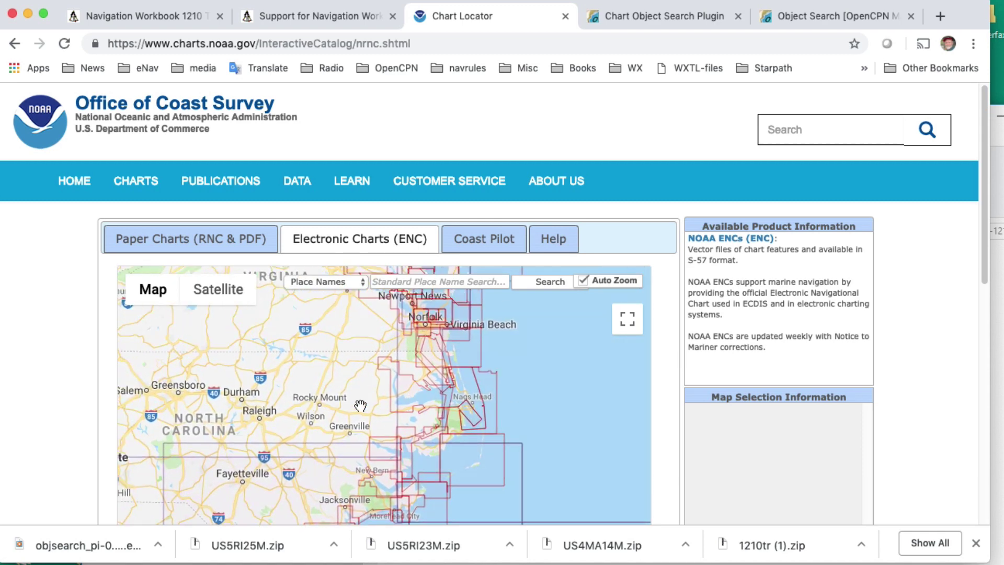
left_click(424, 402)
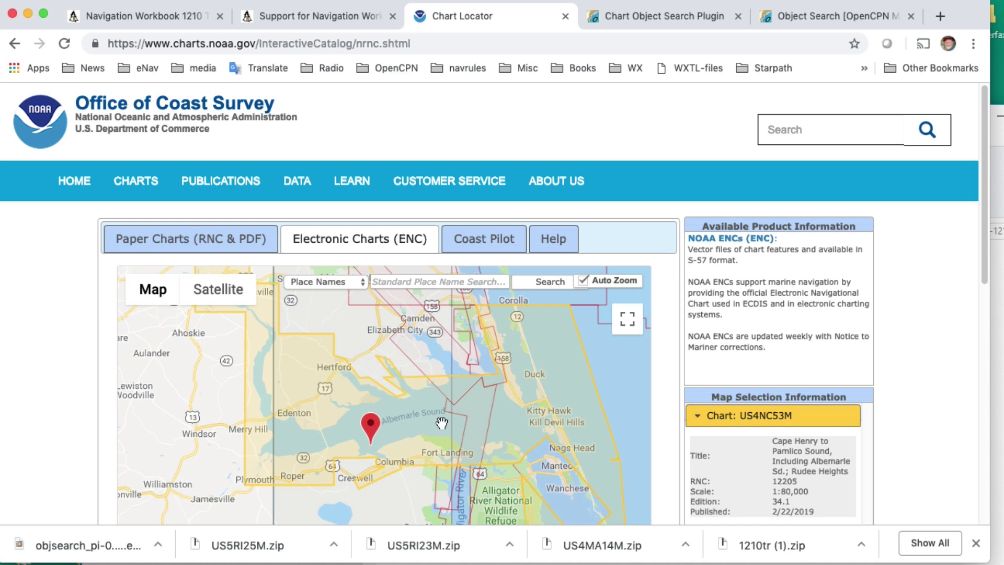
Compare Paper Charts and Electronic Charts coverage around Edenton and Albemarle Sound
left_click_drag(529, 444, 468, 389)
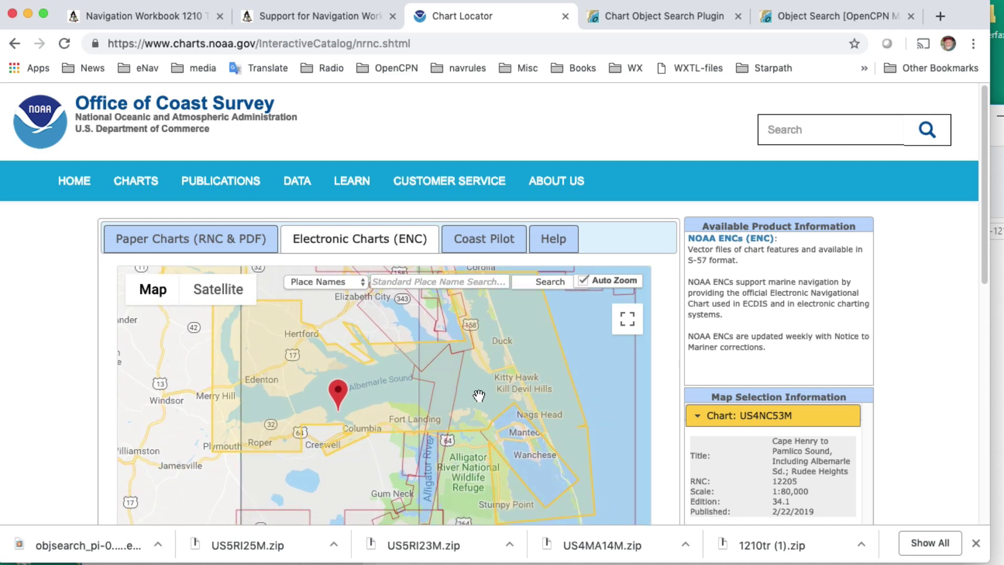
left_click(196, 242)
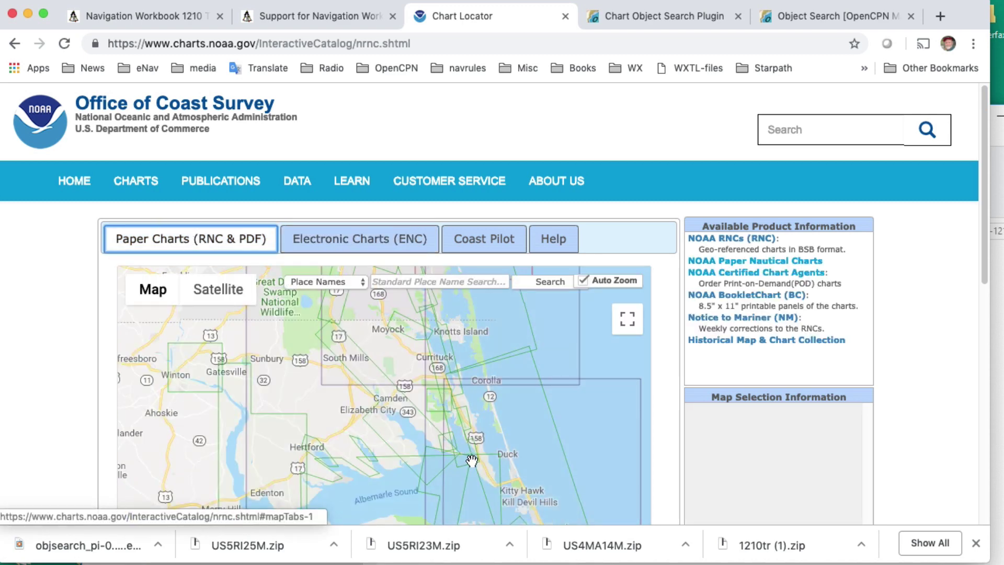
left_click_drag(470, 460, 479, 368)
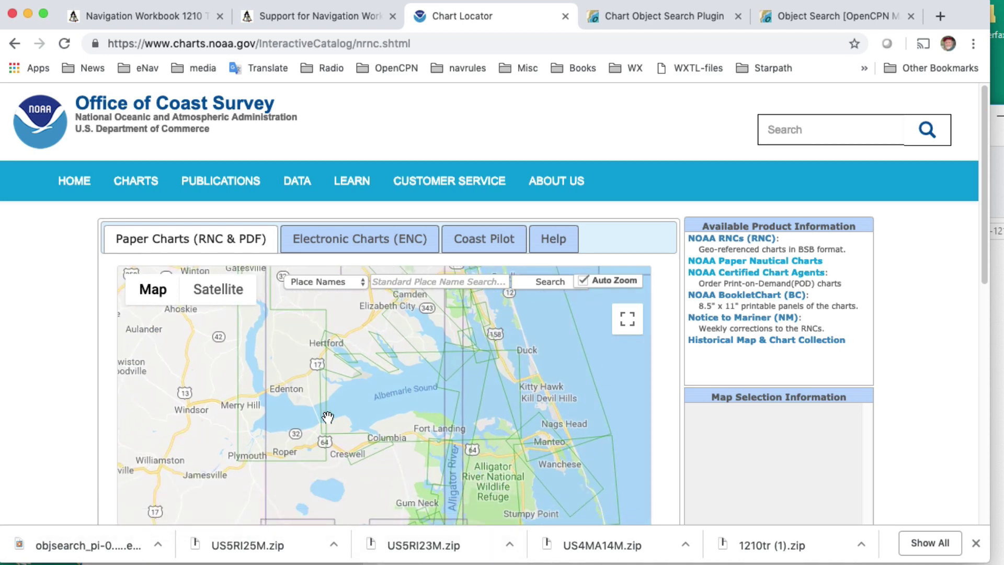
left_click(359, 241)
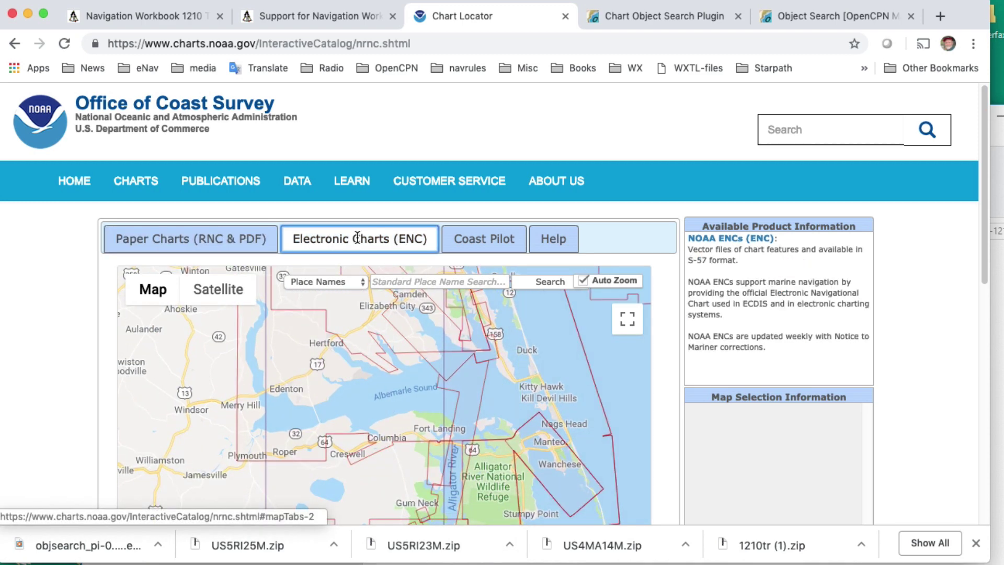
scroll(433, 412, "down", 2)
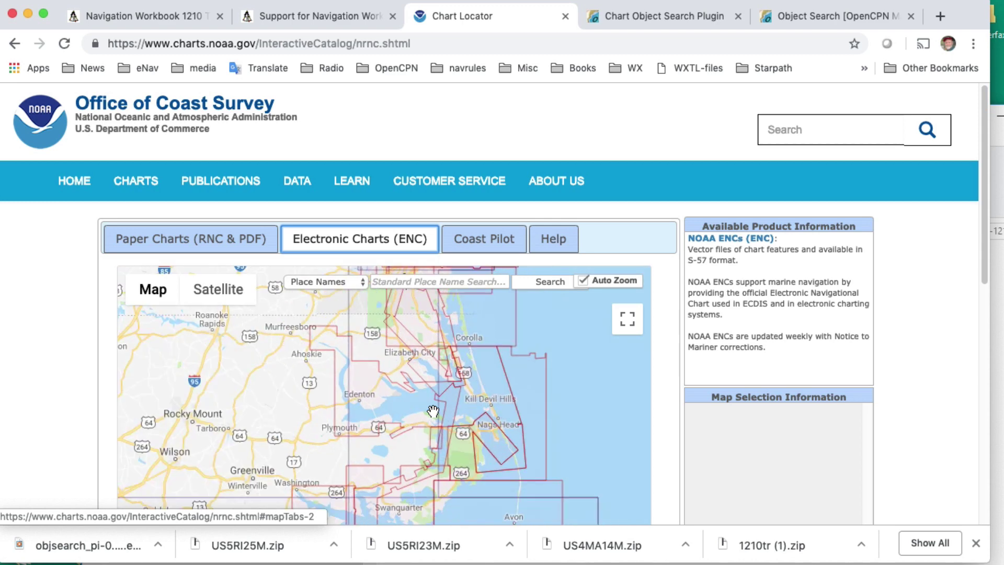
scroll(433, 411, "up", 2)
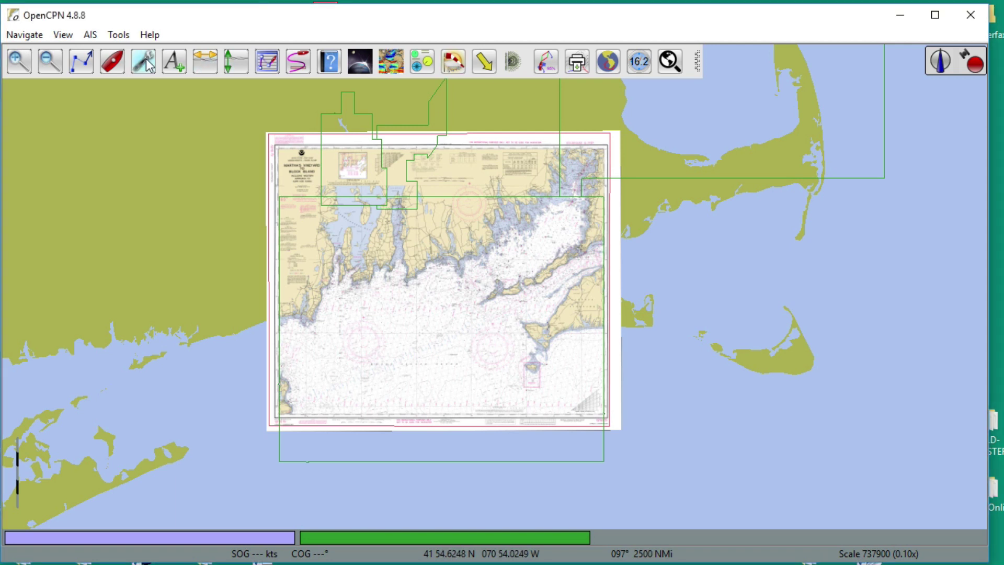
Remove the ENC US_MA-1210TR directory from OpenCPN's chart files and apply the change
left_click(146, 60)
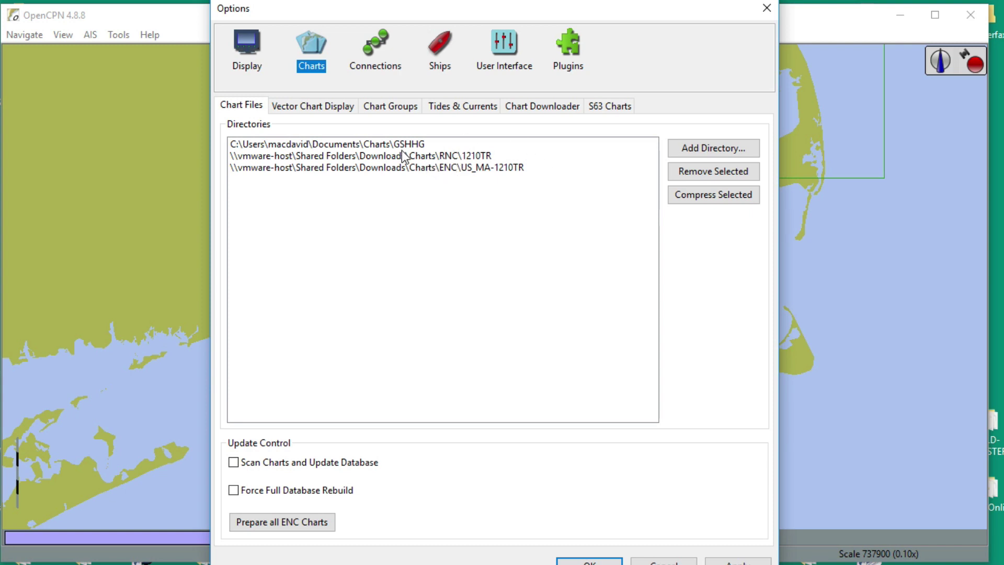
left_click(467, 168)
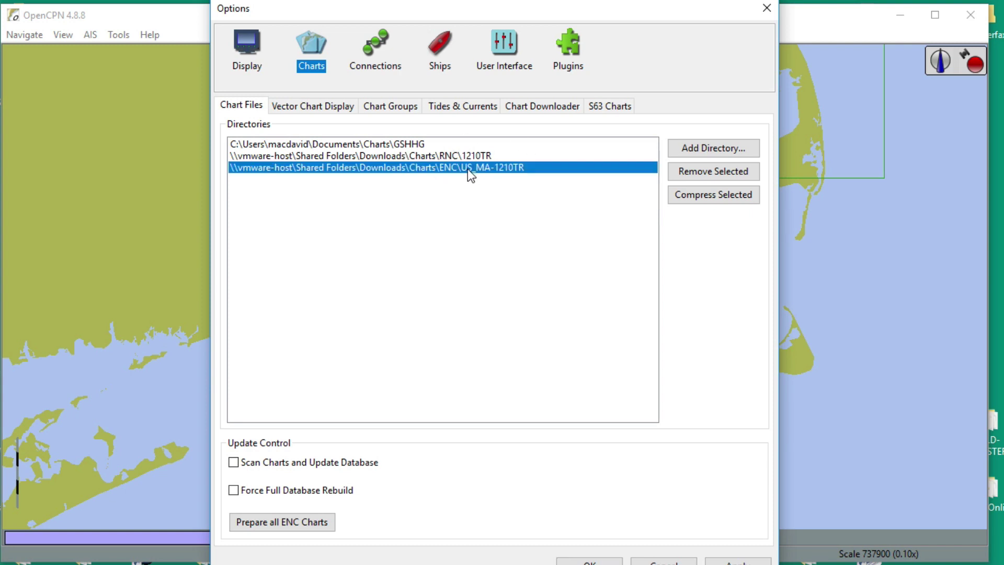
left_click(695, 177)
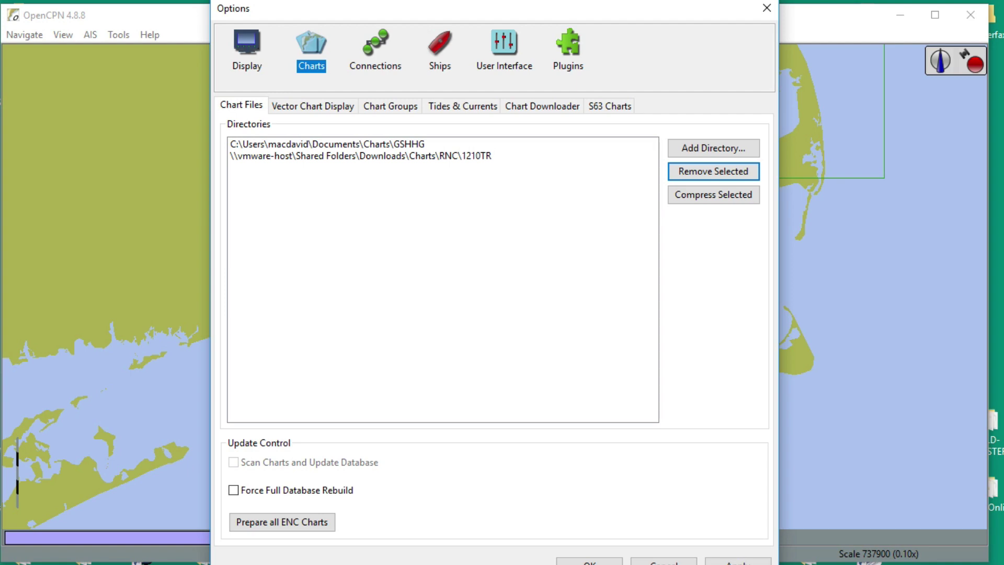
left_click(737, 562)
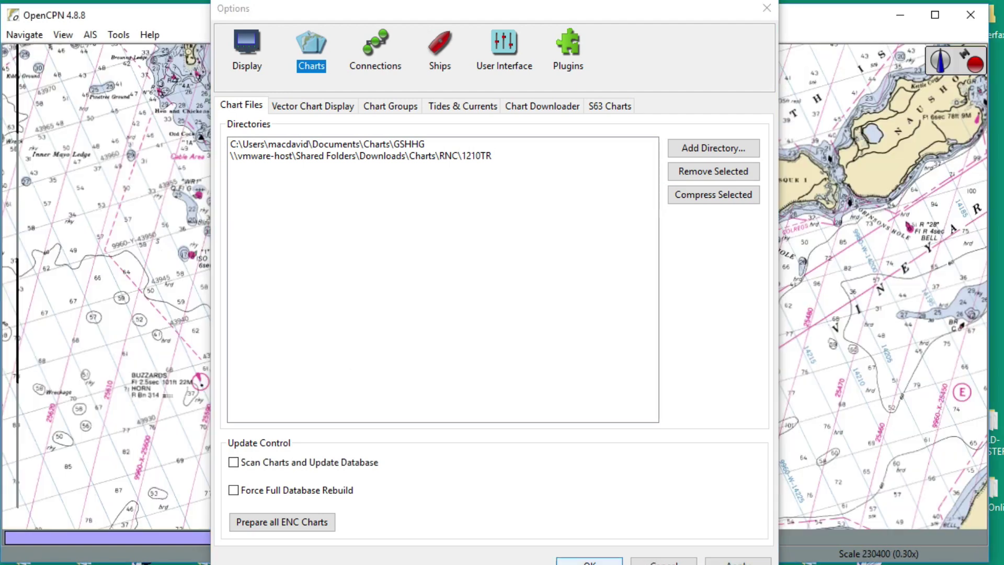
Close the Options dialog and zoom the view onto the Rhode Island Sound raster chart
left_click(589, 562)
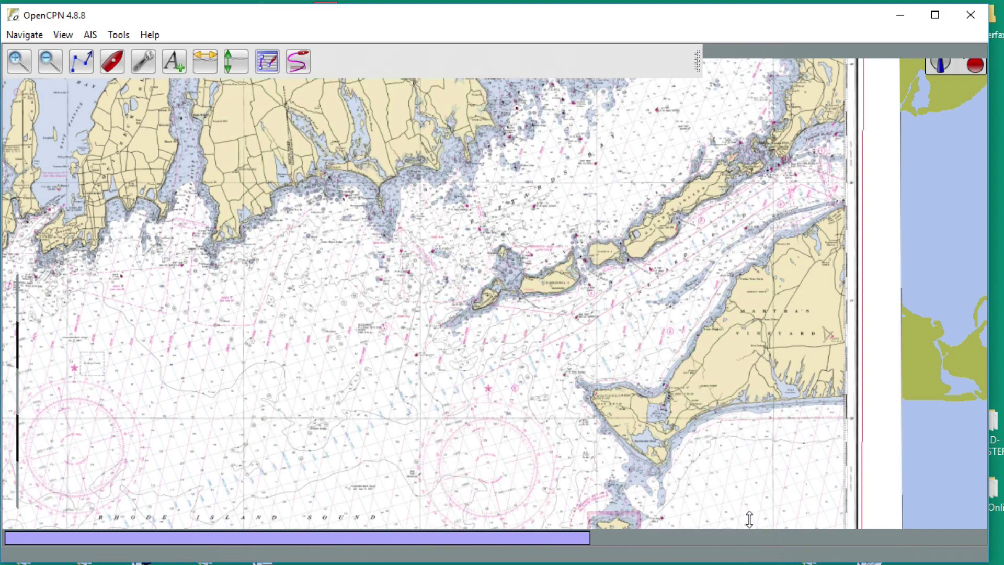
scroll(485, 397, "down", 4)
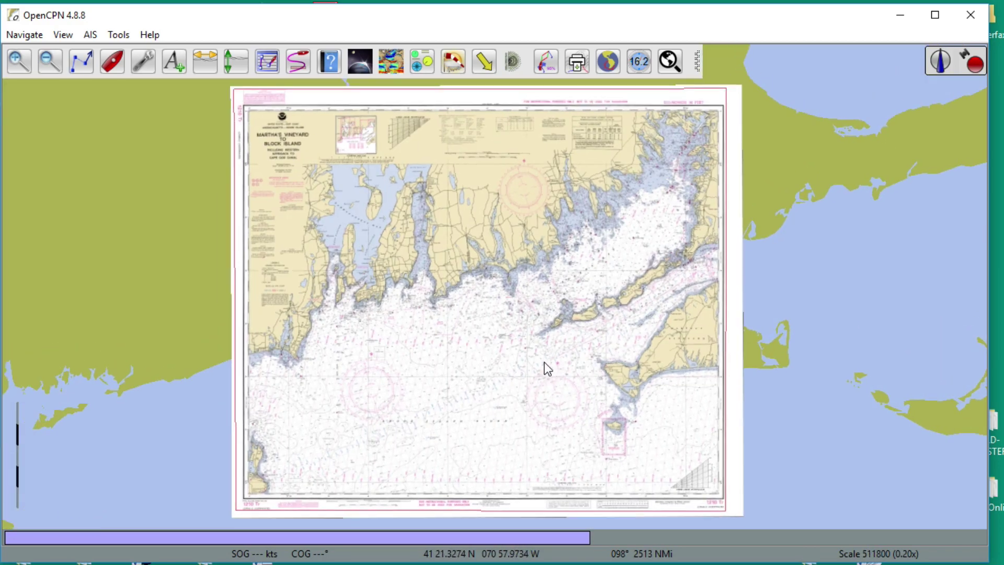
scroll(551, 356, "up", 3)
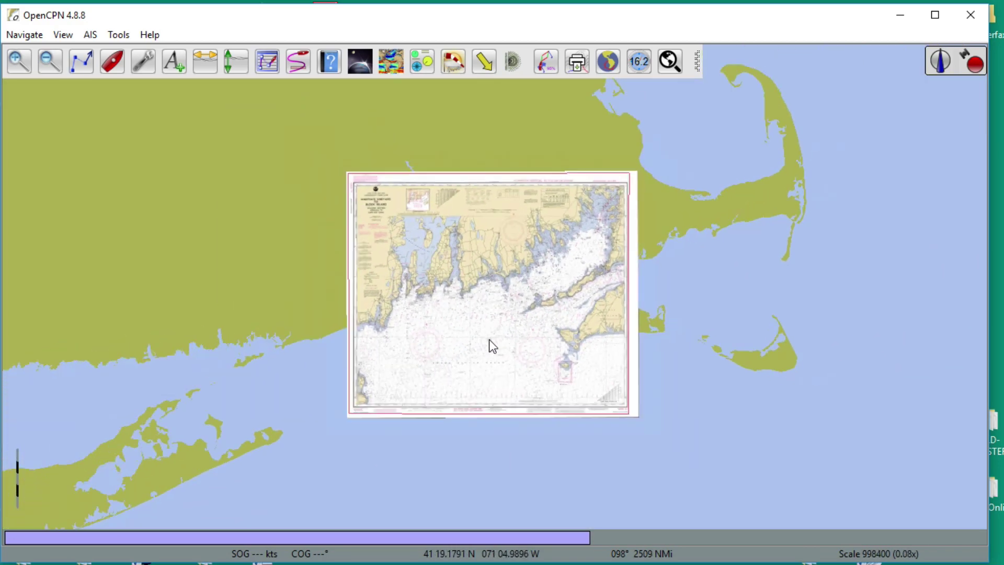
scroll(488, 340, "down", 2)
scroll(475, 331, "up", 3)
scroll(478, 331, "up", 2)
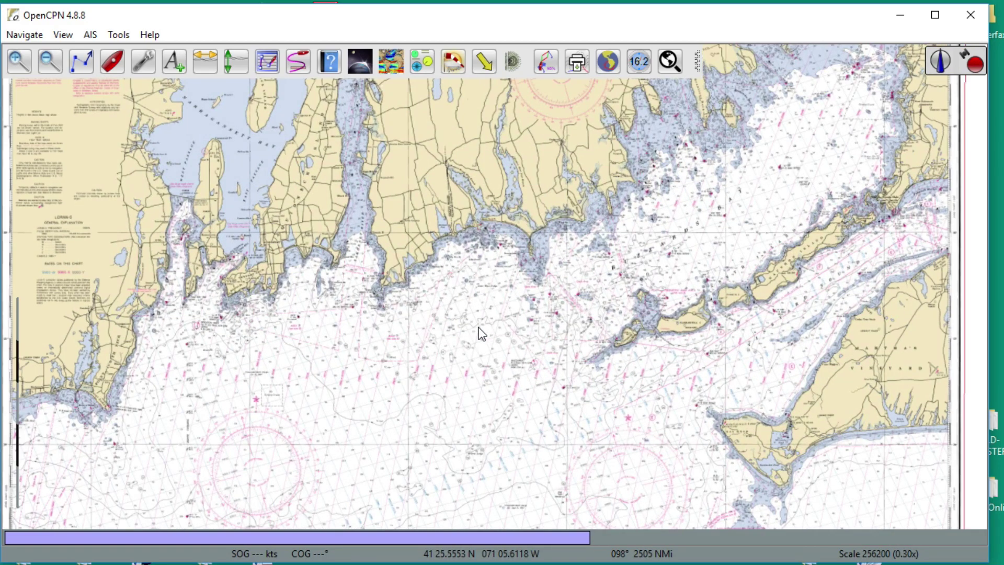
left_click_drag(478, 332, 502, 286)
Use Chart Object Search to show Cuttyhunk Island close up, then reopen the search
left_click(668, 60)
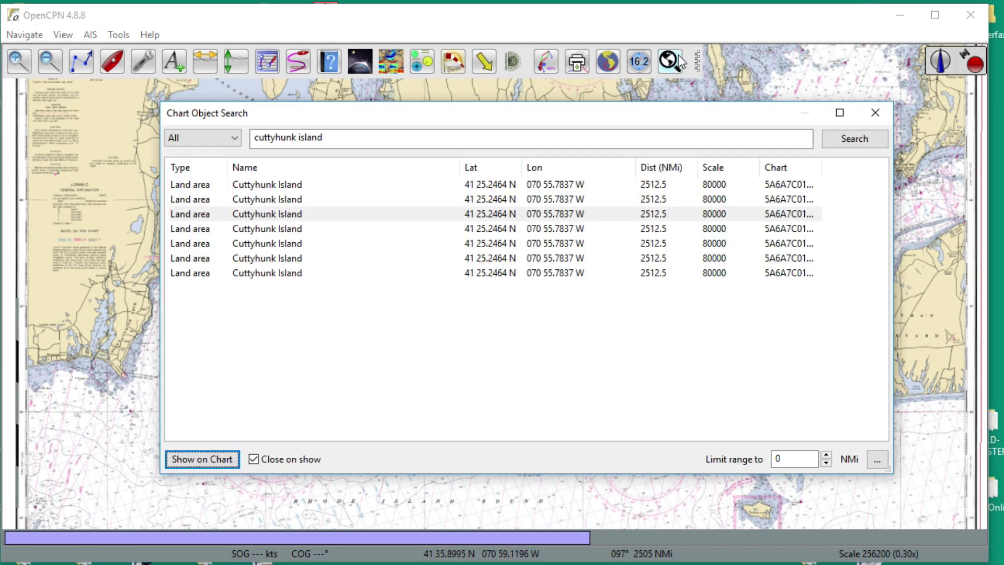
key("Return")
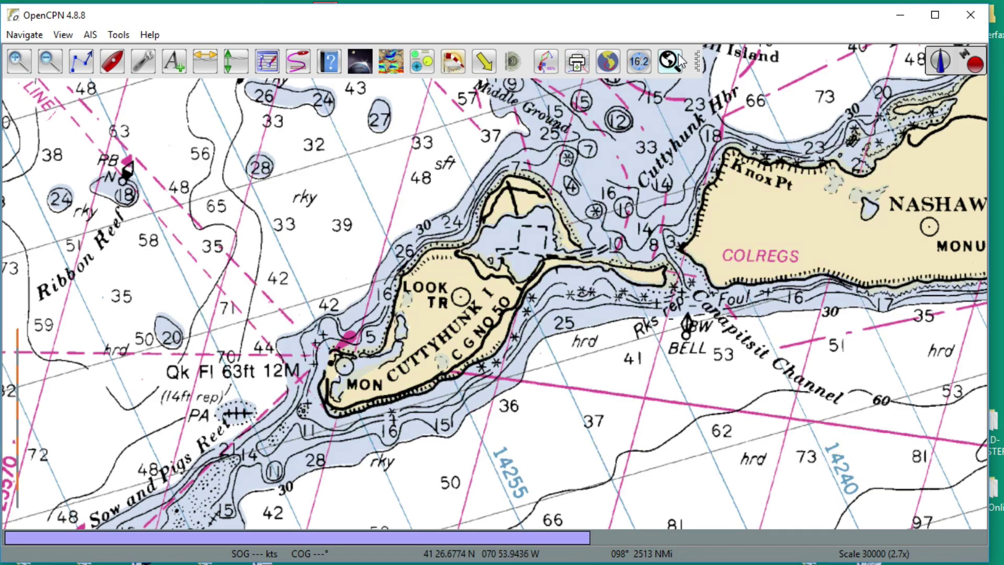
left_click(670, 60)
Search for 'judith', show Point Judith Pond on the chart, and pan around the pond
key("Tab")
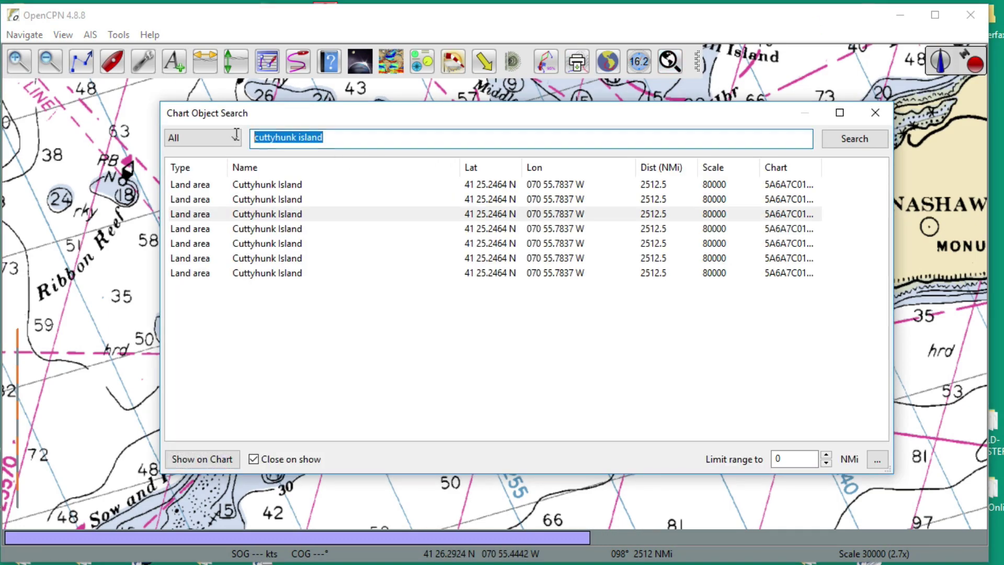
type("judith")
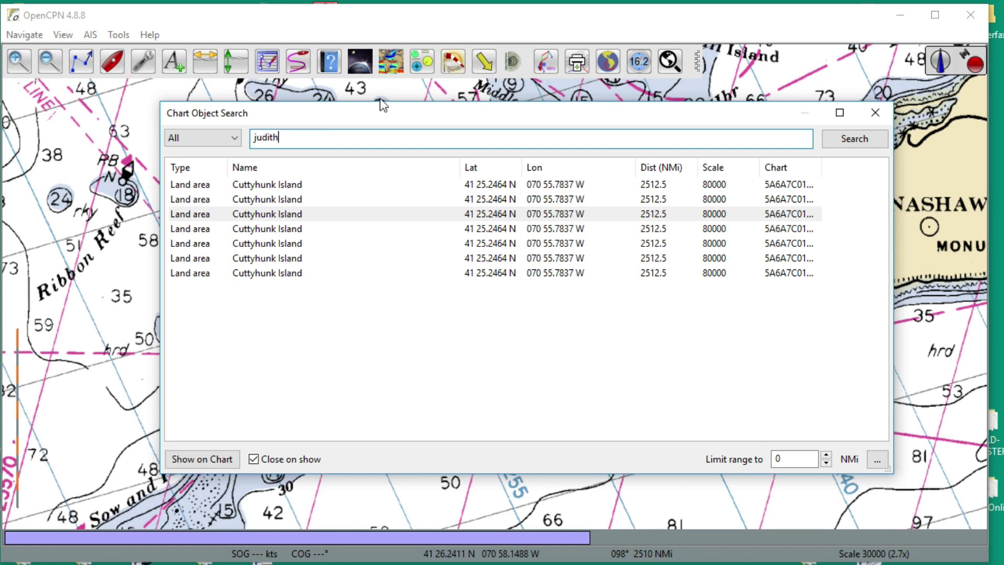
left_click(853, 139)
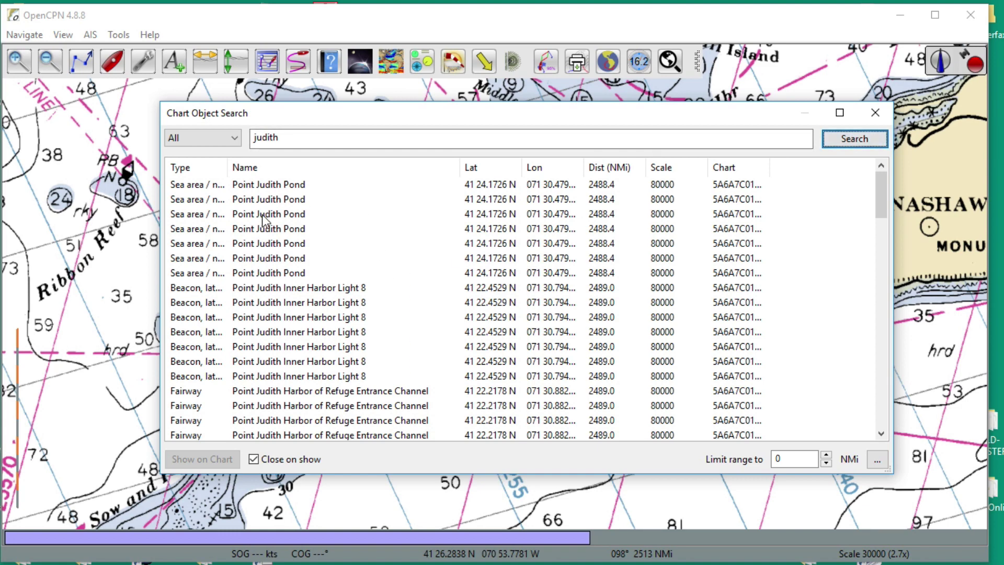
left_click(262, 214)
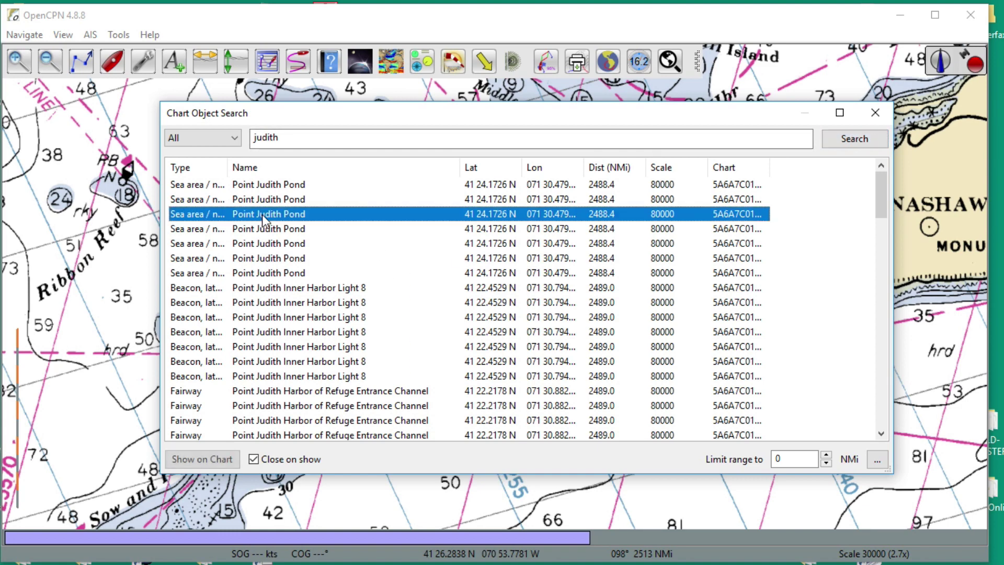
left_click(200, 458)
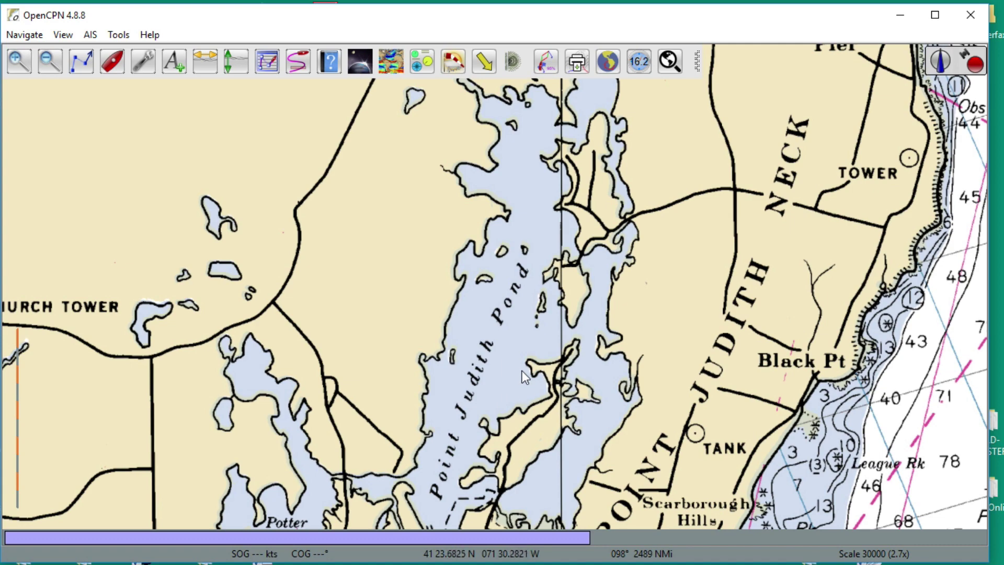
left_click_drag(522, 370, 530, 181)
left_click_drag(537, 120, 505, 267)
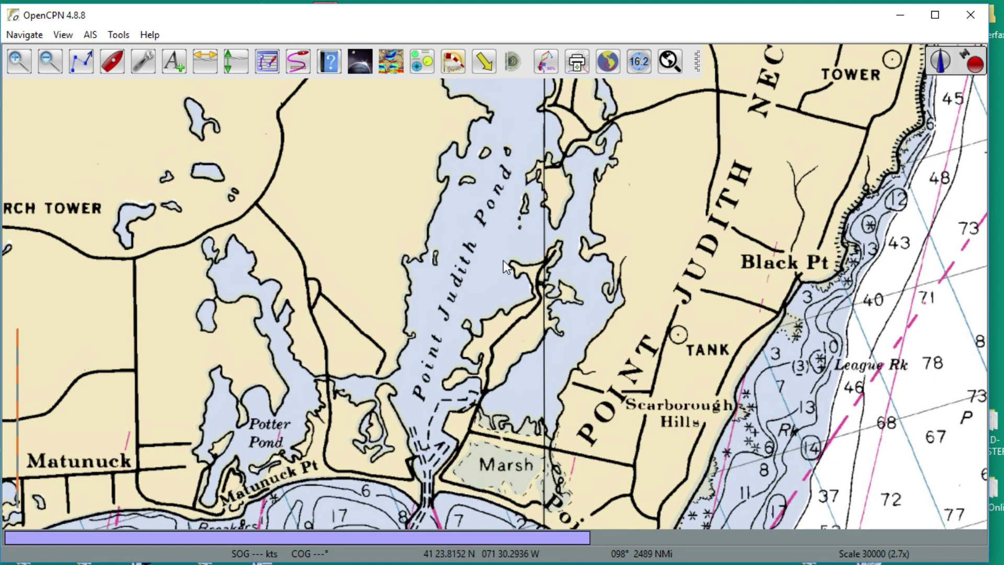